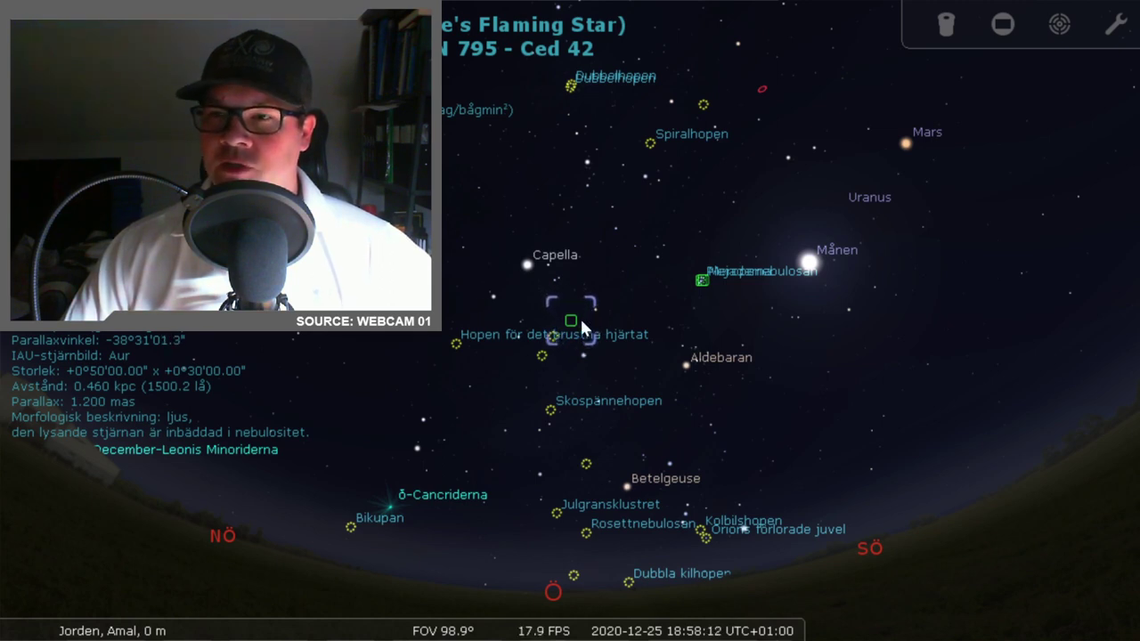
Examine the sky around the Flaming Star Nebula at both wide and close fields of view.
scroll(580, 316, "up", 5)
scroll(580, 321, "down", 5)
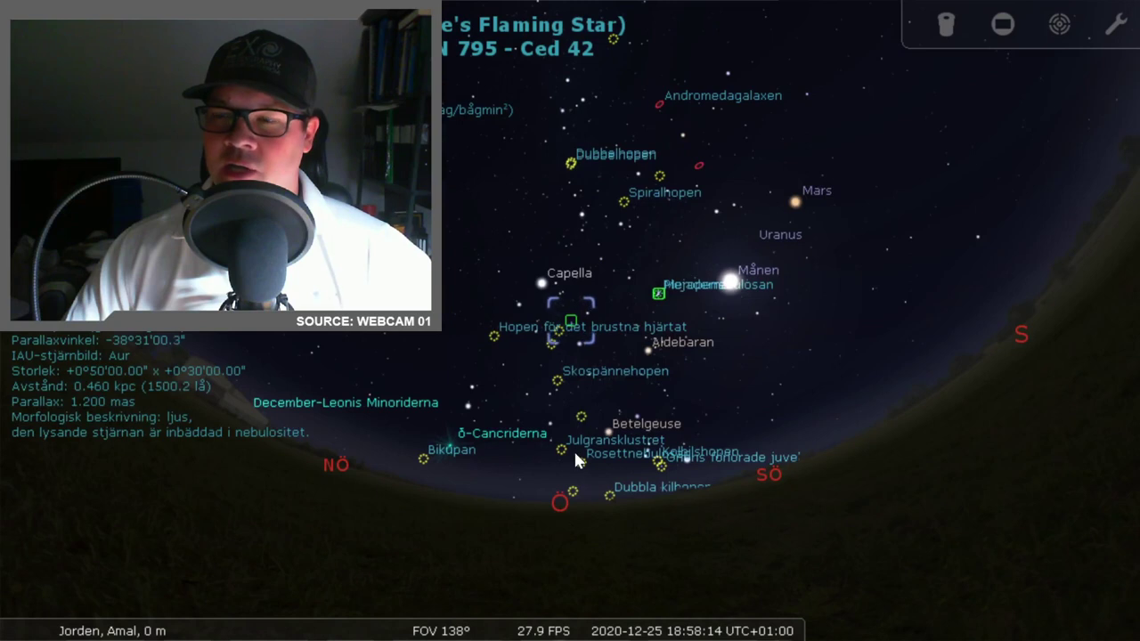
scroll(574, 449, "up", 2)
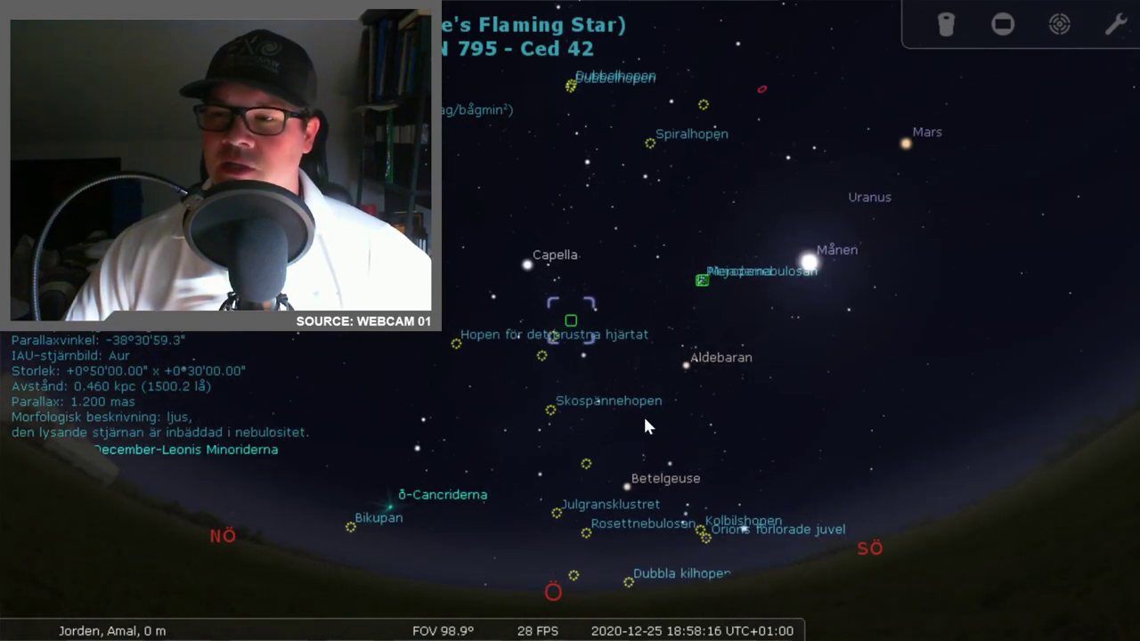
scroll(587, 336, "up", 8)
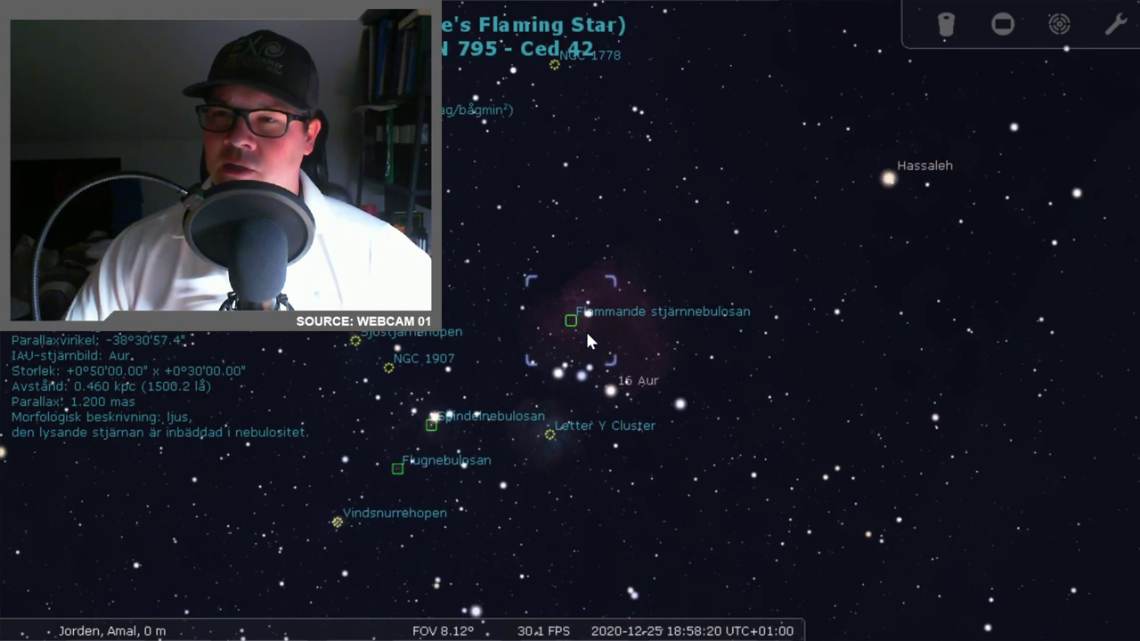
scroll(587, 339, "down", 3)
scroll(587, 336, "down", 2)
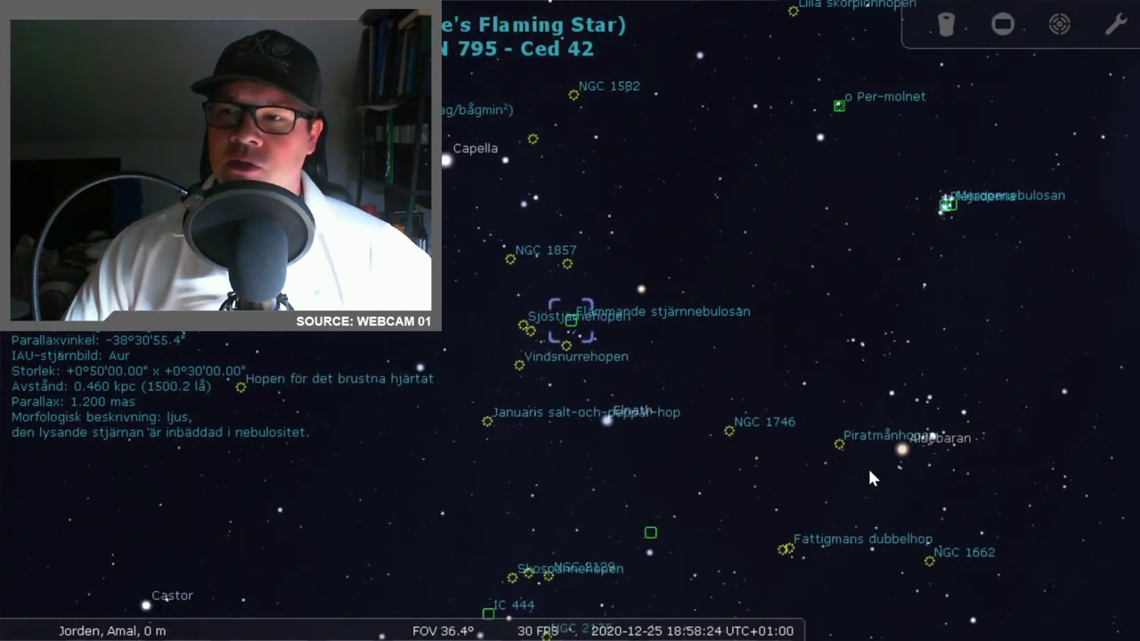
Select the Moon and read its phase and illumination details.
left_click_drag(868, 466, 565, 313)
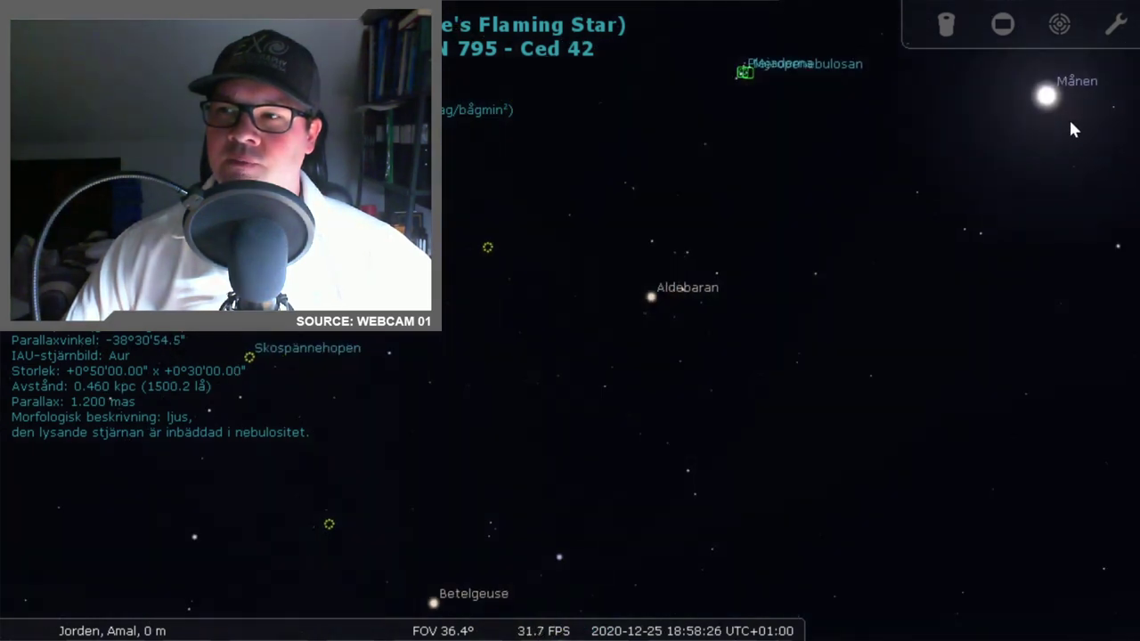
left_click(1048, 97)
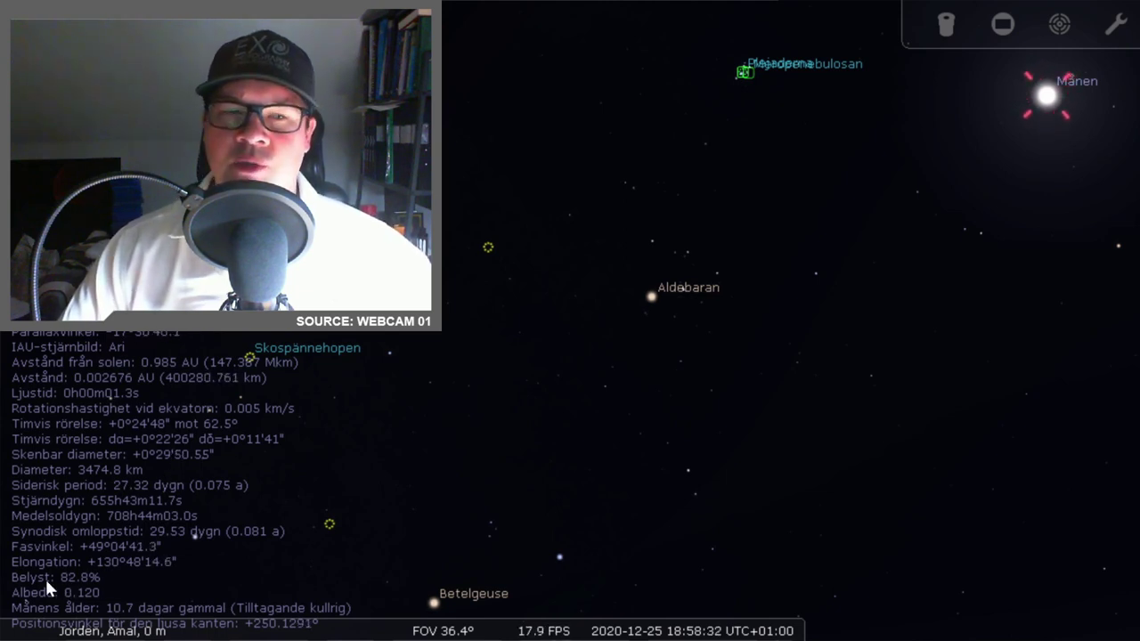
Examine the eastern sky from Orion and Auriga across to Castor and Pollux.
left_click_drag(448, 419, 716, 323)
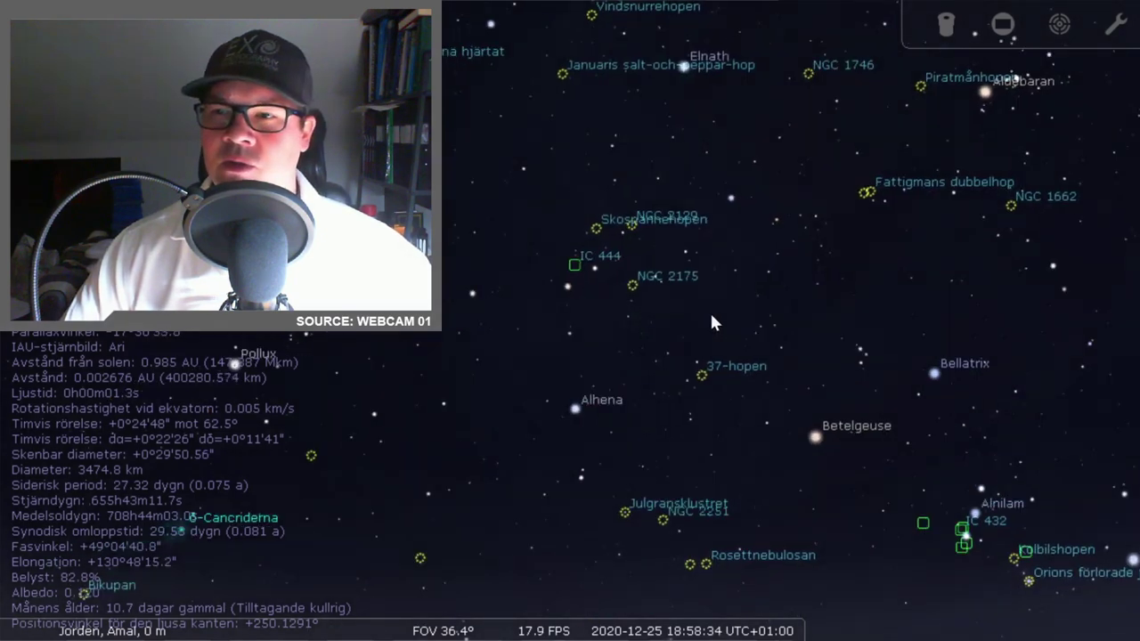
scroll(654, 330, "down", 4)
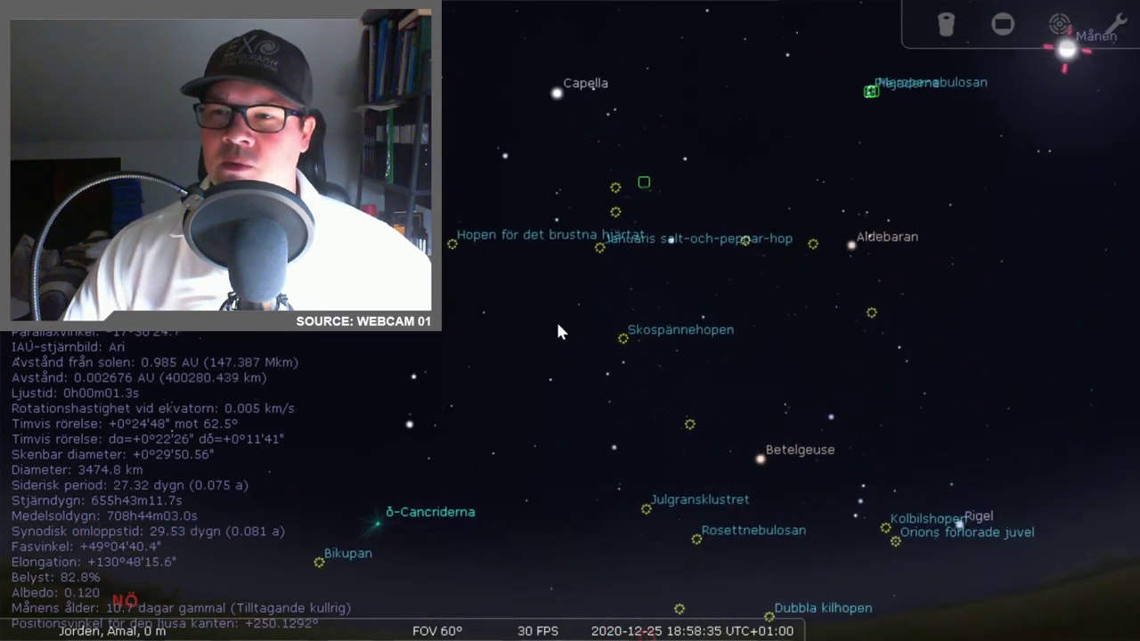
left_click_drag(559, 328, 609, 238)
scroll(609, 238, "up", 5)
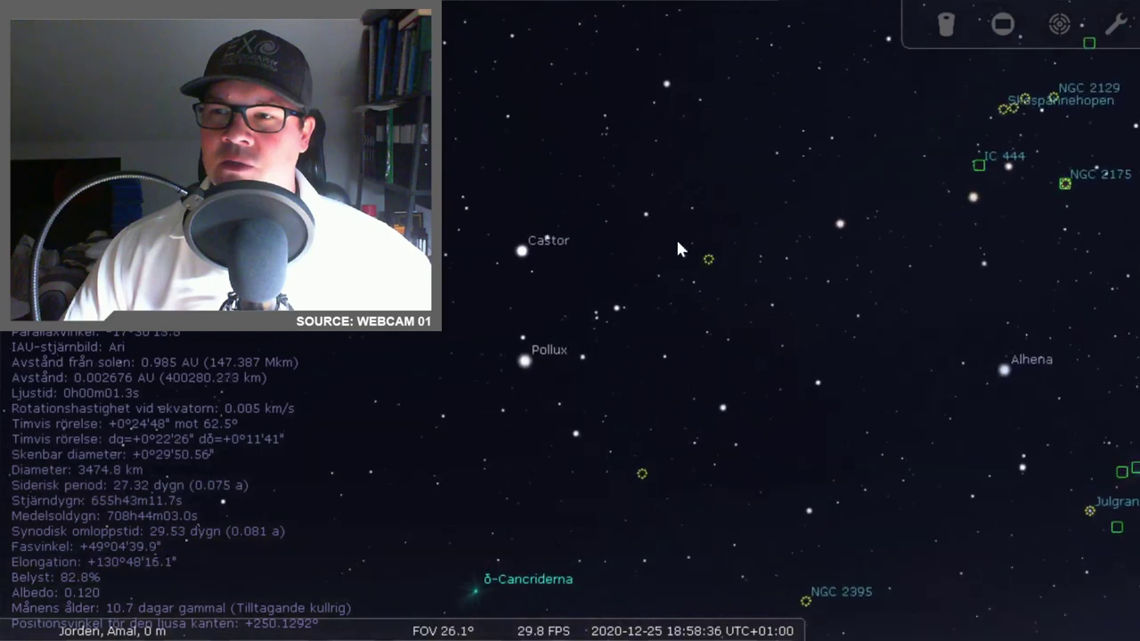
left_click_drag(677, 246, 598, 316)
mouse_move(254, 631)
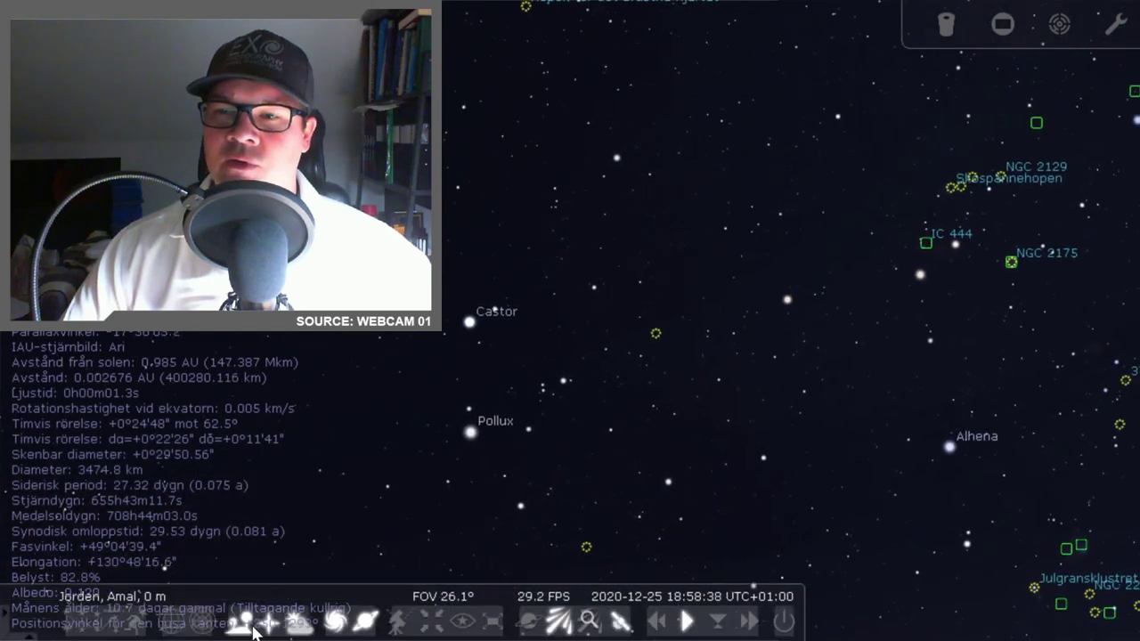
mouse_move(12, 442)
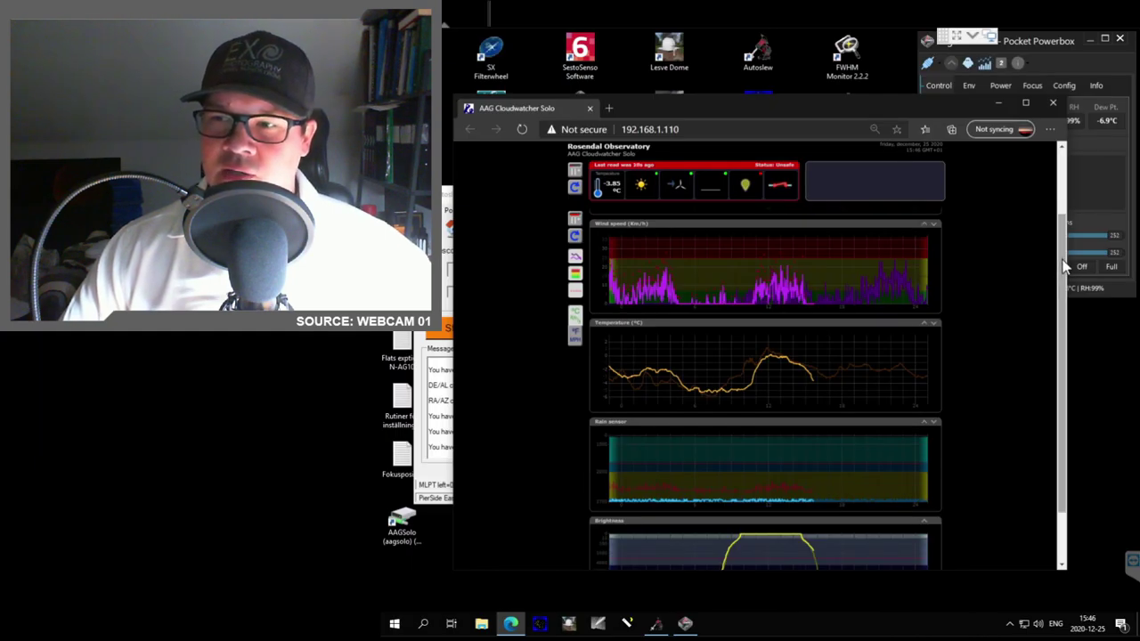
Review the cloud, wind, temperature, rain and brightness graphs in AAG Cloudwatcher Solo, then minimize its window.
left_click_drag(1061, 258, 1056, 203)
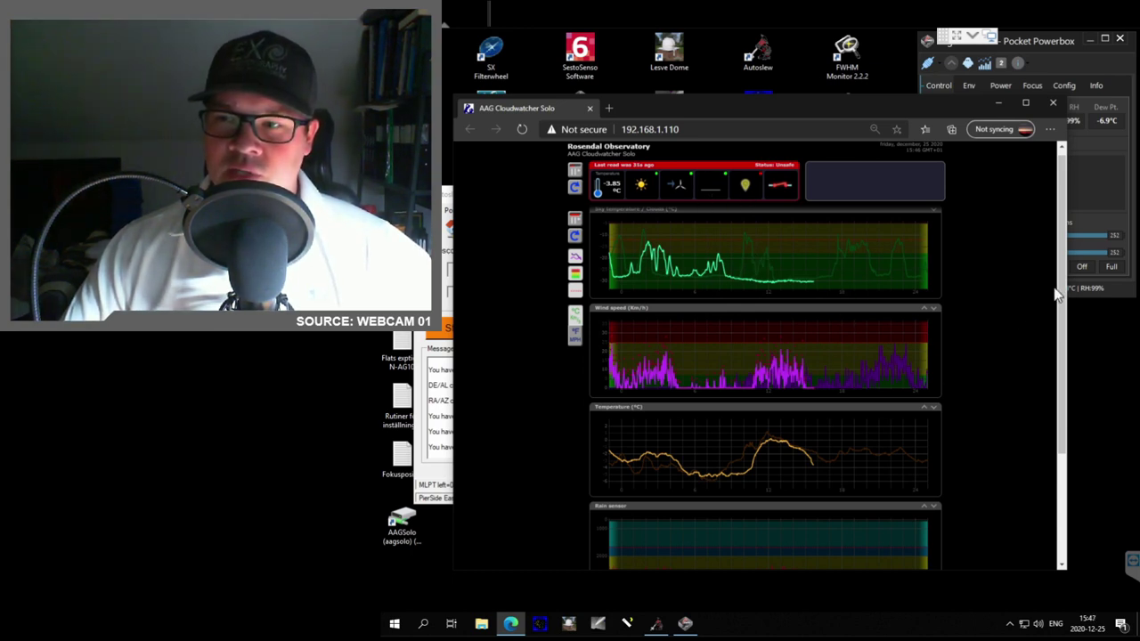
left_click_drag(1061, 279, 1041, 400)
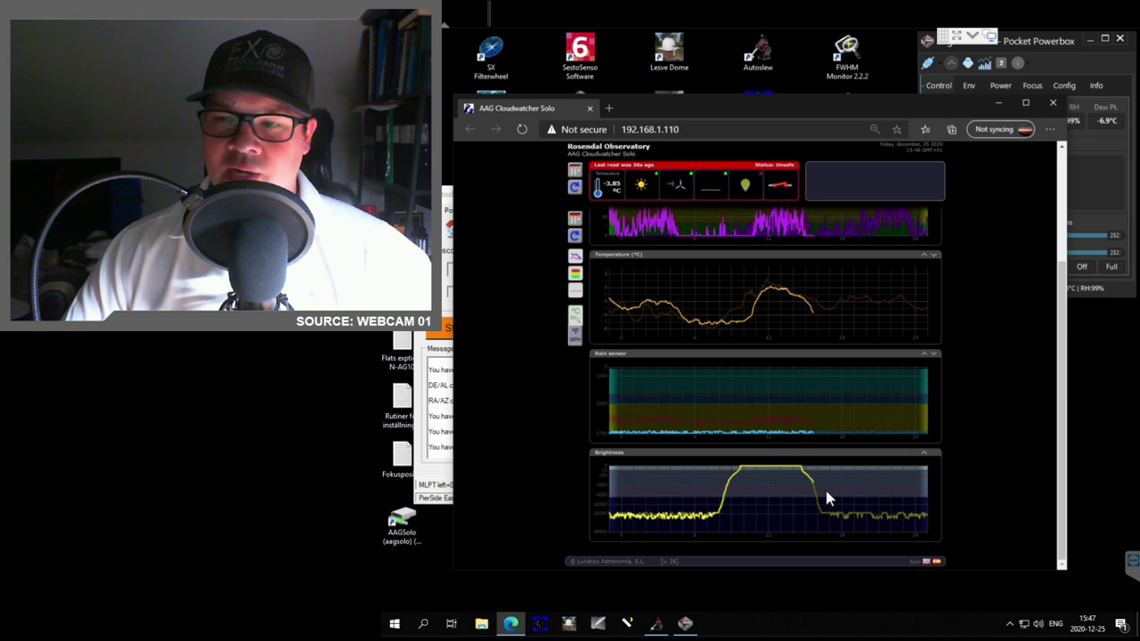
left_click(998, 103)
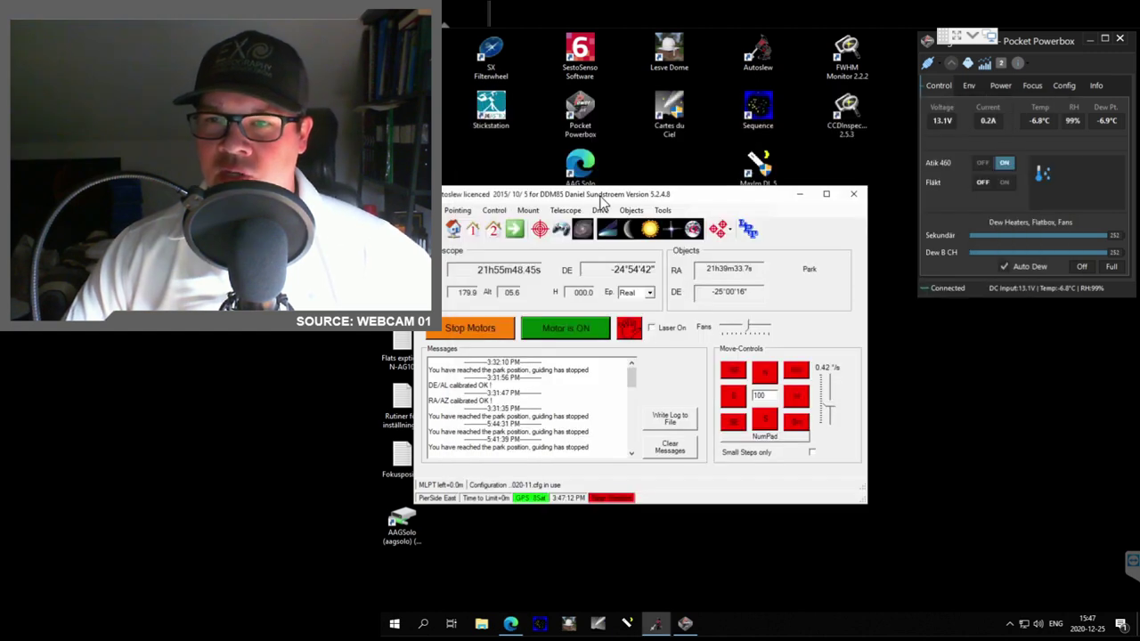
Move the Autoslew window higher, switch to Sequence and open its telescope, mount, focuser and safety monitor settings.
left_click_drag(606, 195, 600, 71)
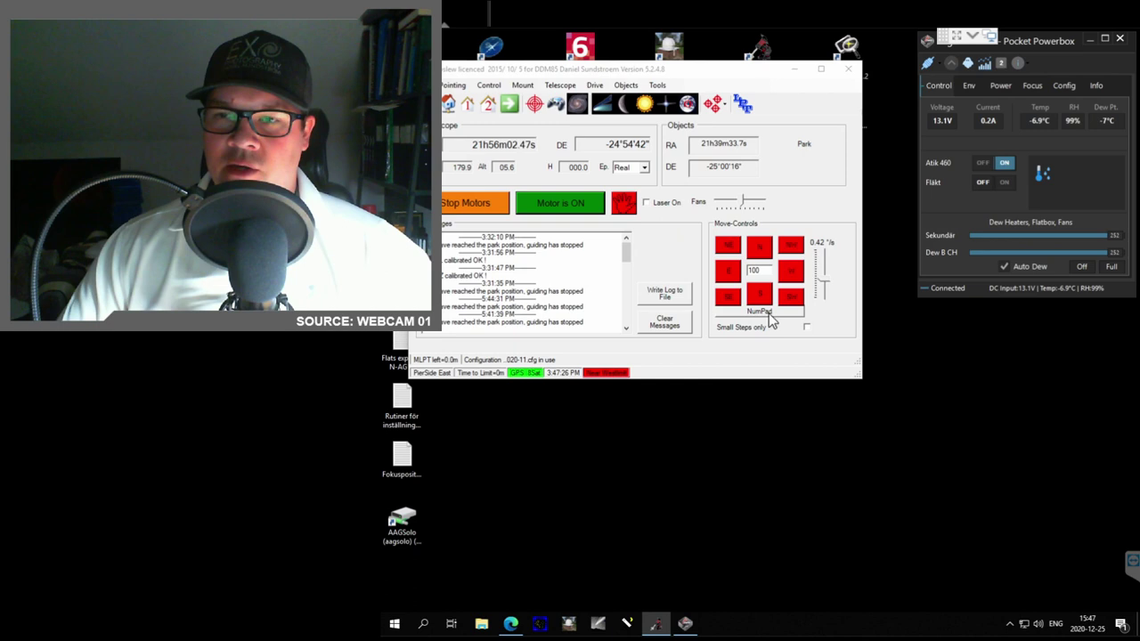
key("alt+Tab")
left_click_drag(822, 90, 811, 92)
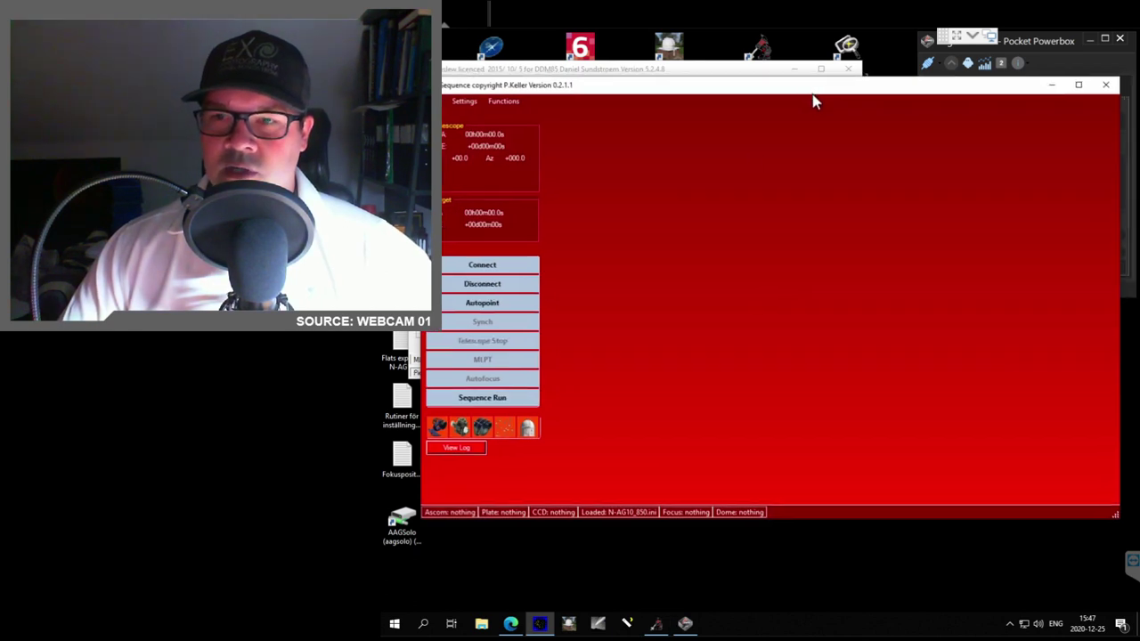
left_click(465, 104)
left_click(499, 153)
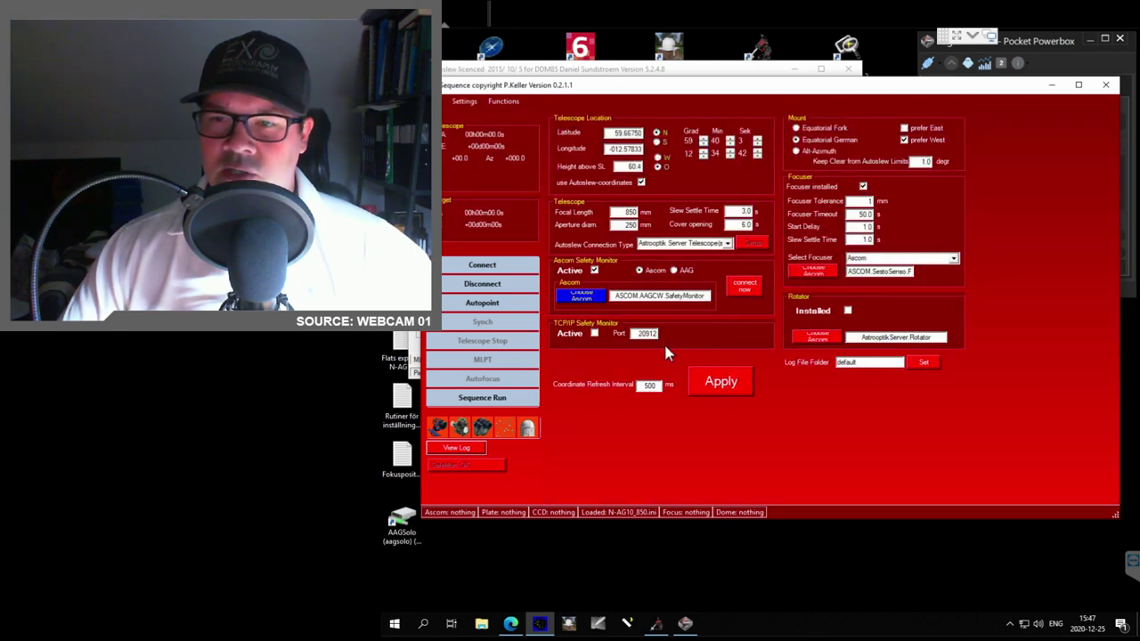
Connect Sequence to the observatory equipment and dismiss the telescope shutdown warnings.
left_click(483, 266)
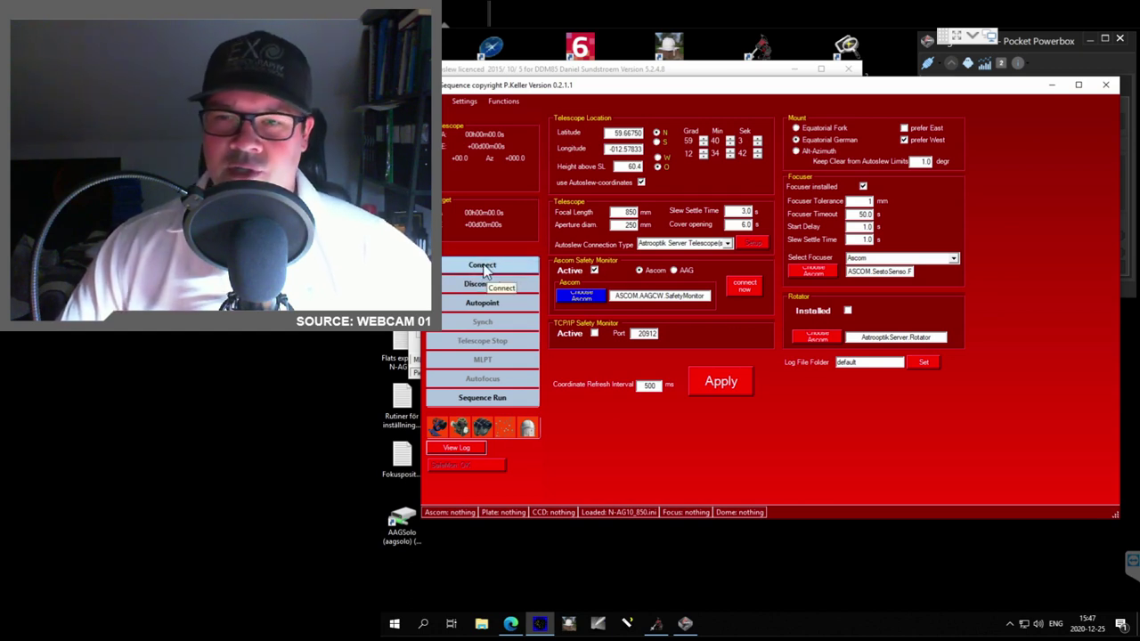
left_click(504, 270)
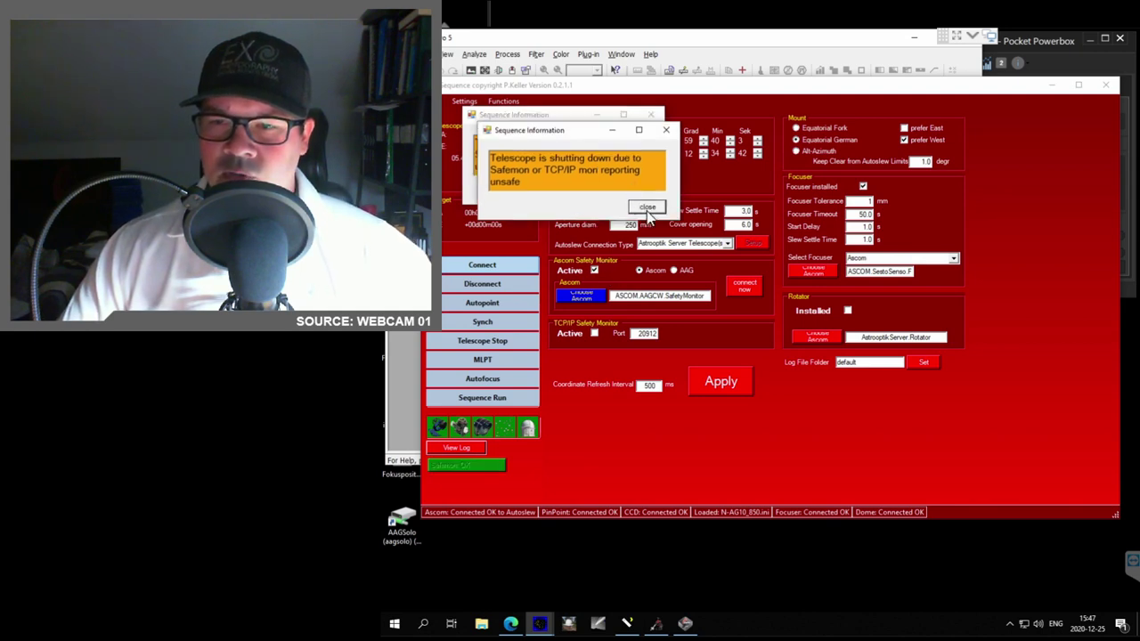
left_click(648, 210)
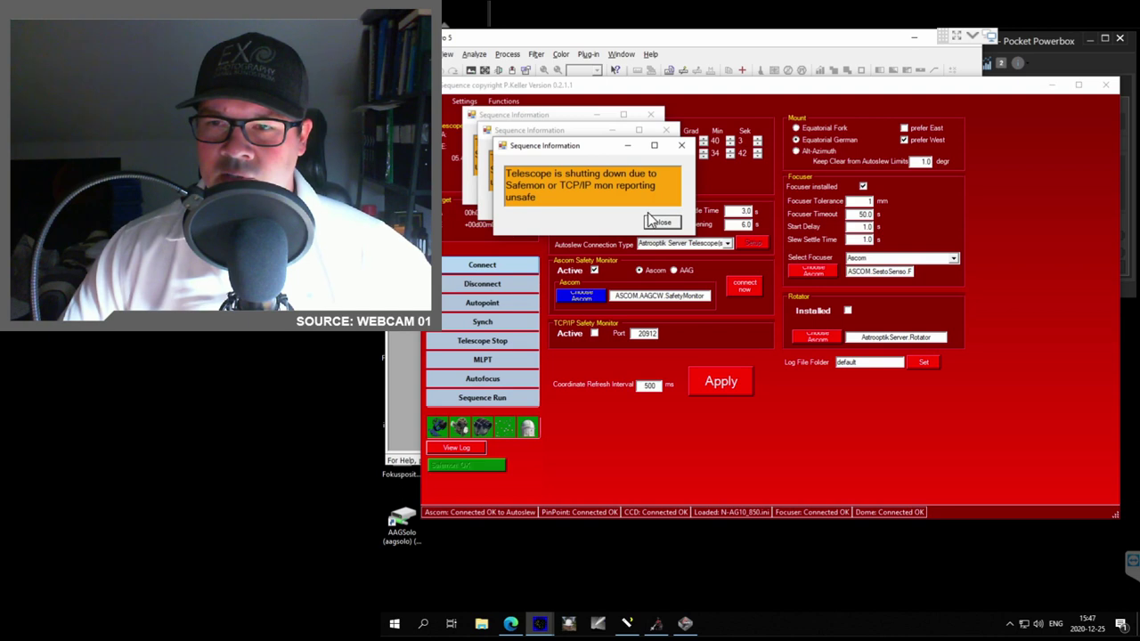
left_click(649, 208)
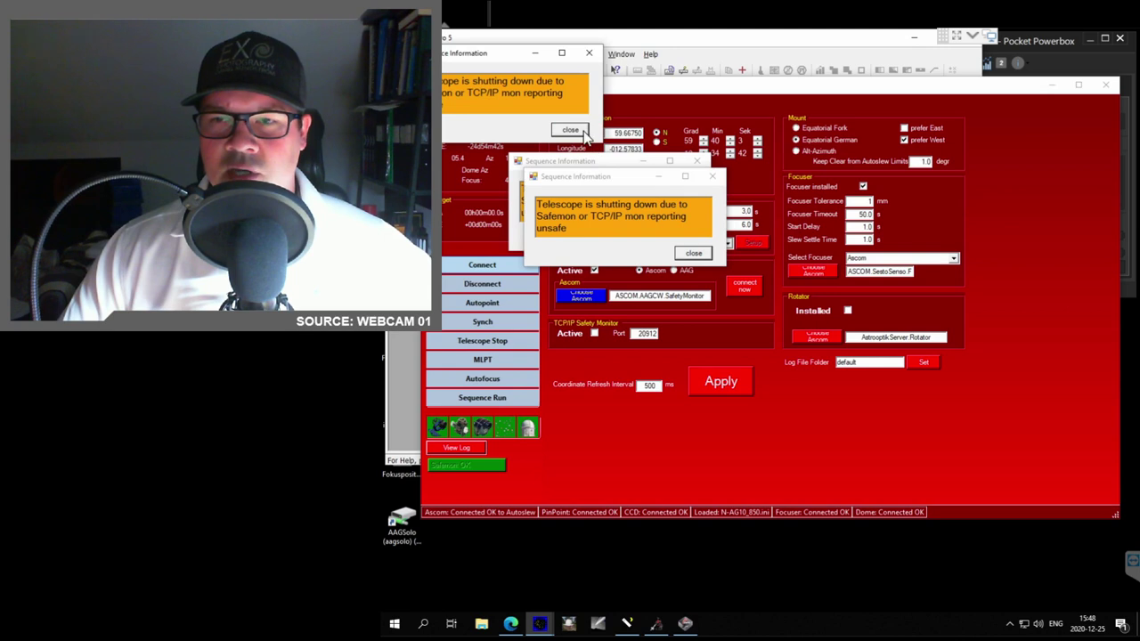
left_click(695, 256)
left_click(693, 254)
left_click(678, 239)
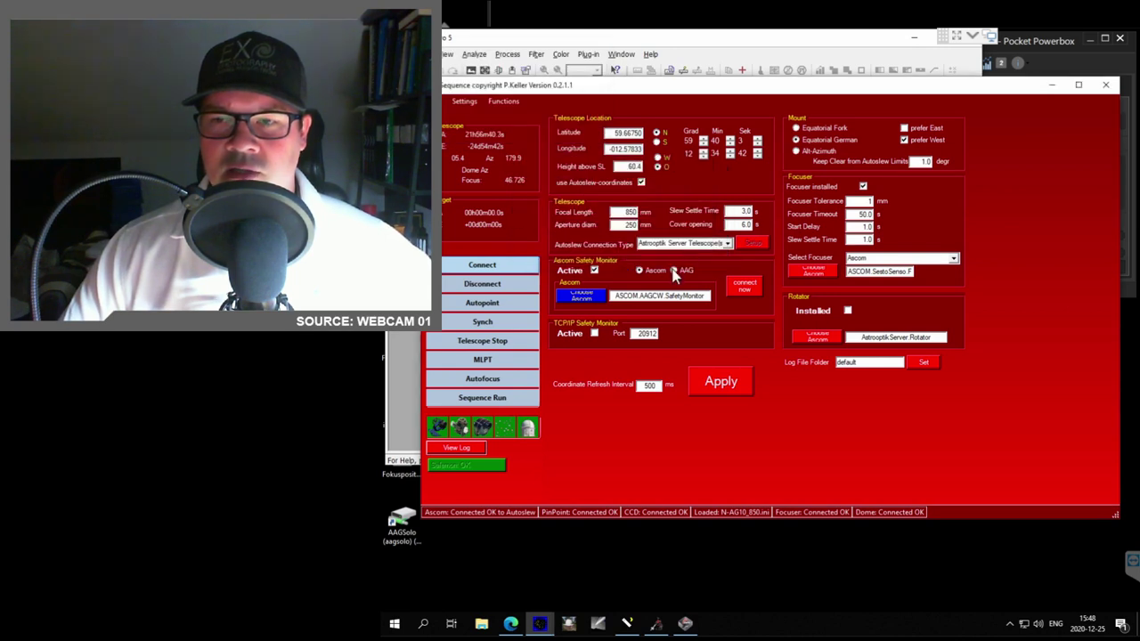
Deactivate the Ascom Safety Monitor and close the shutdown warning.
left_click(594, 270)
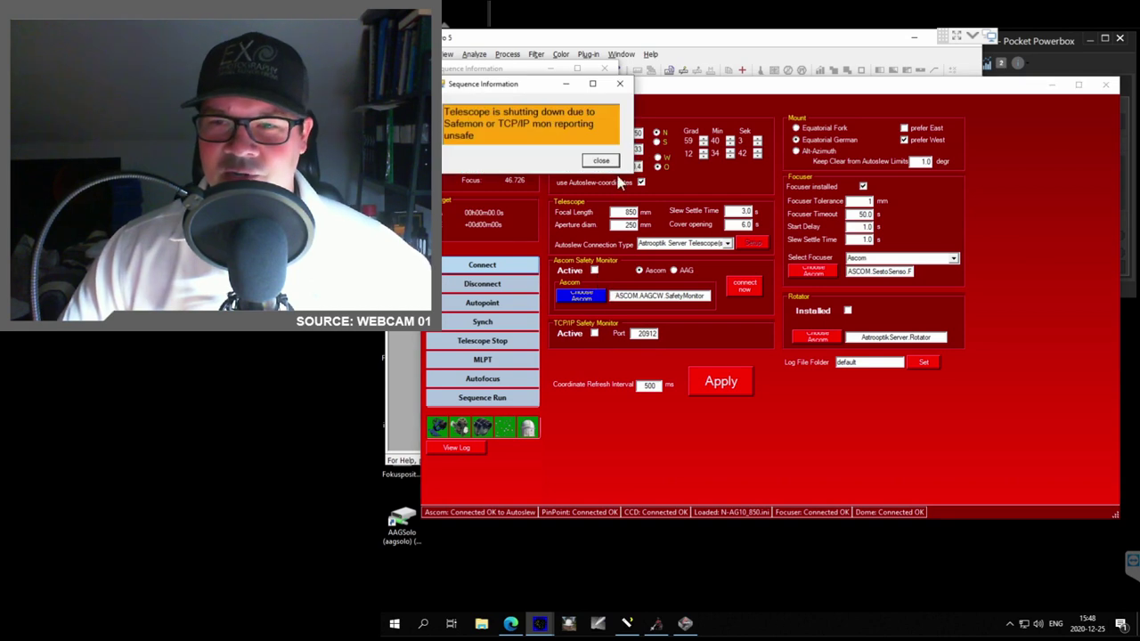
left_click(613, 166)
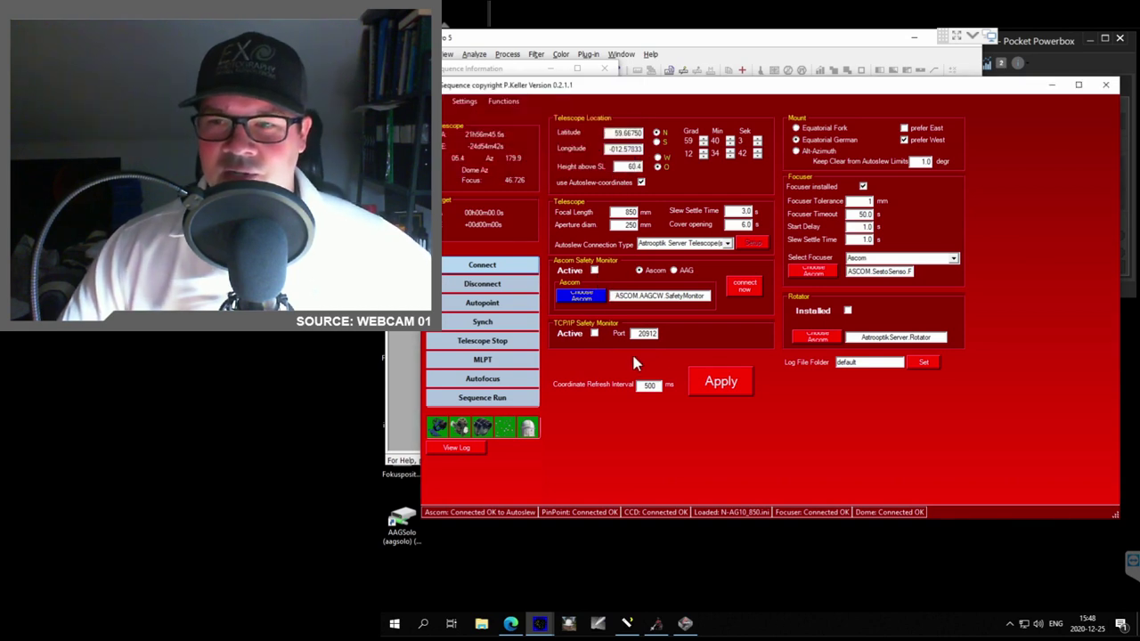
Disconnect the observatory equipment and dismiss the remaining shutdown warnings.
left_click(484, 288)
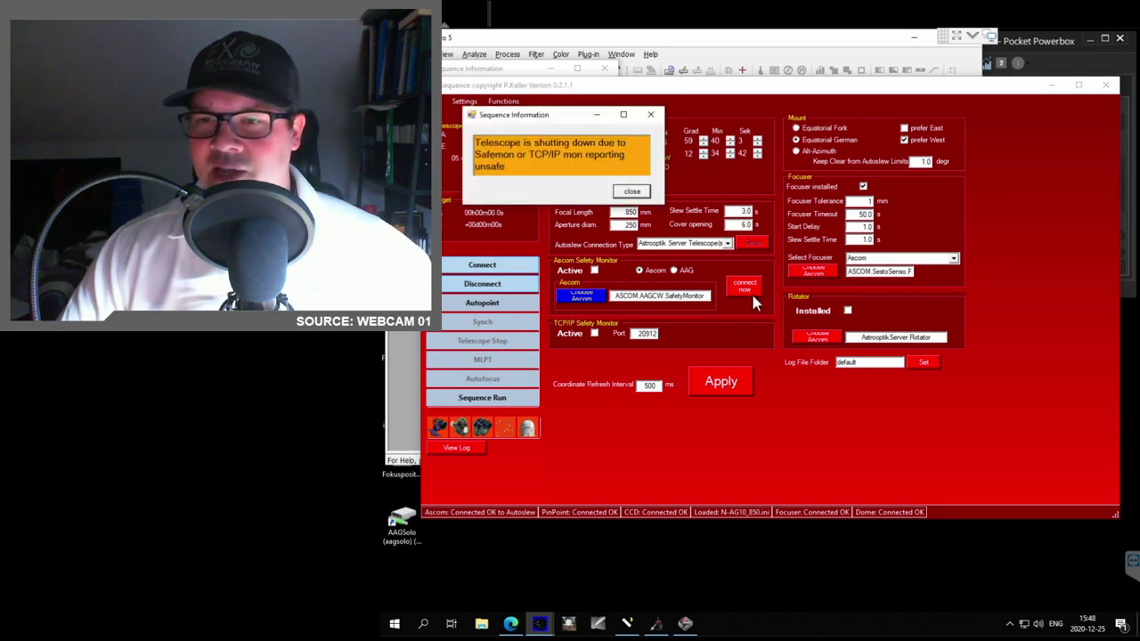
left_click(627, 191)
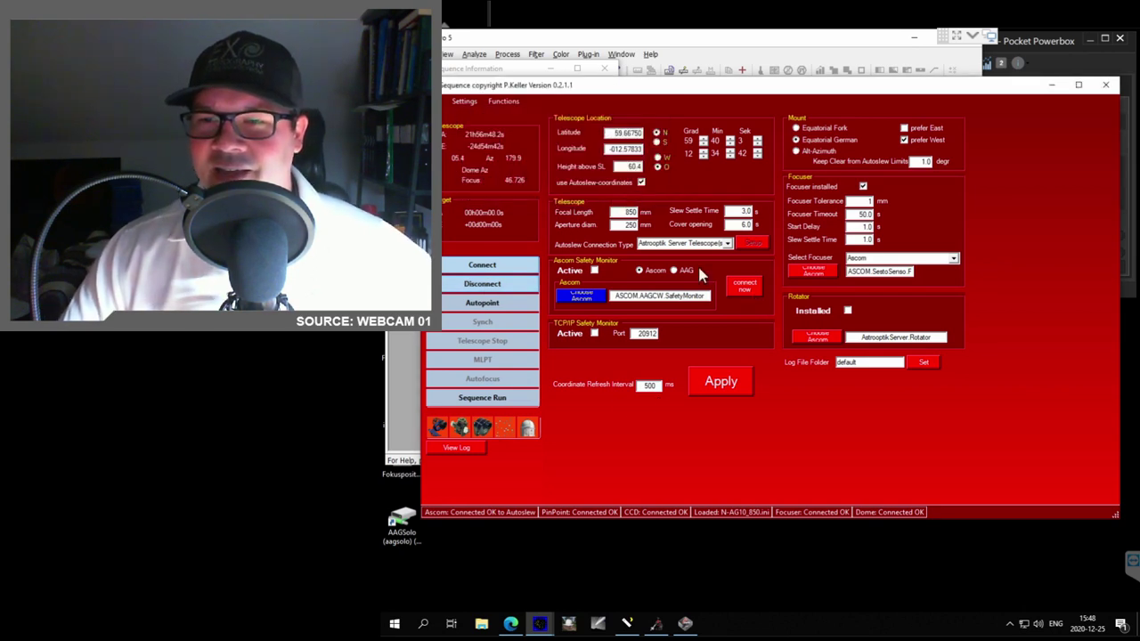
left_click(739, 287)
left_click(648, 208)
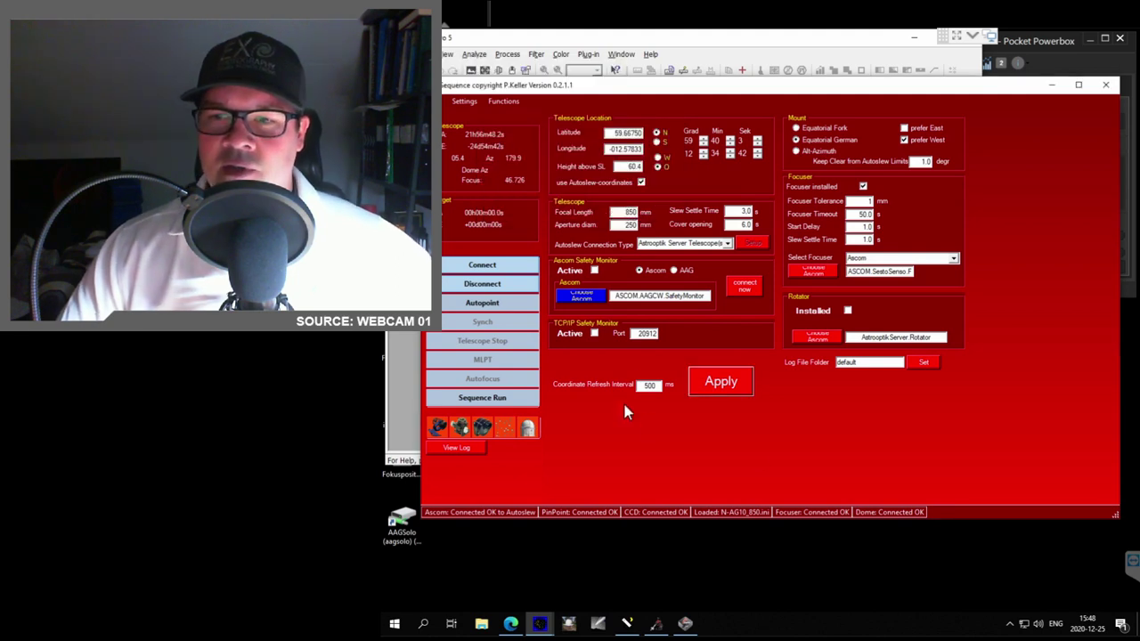
Open the sequence run setup and load the target file Flaming star nebula IC405.trg into the first row.
left_click(486, 399)
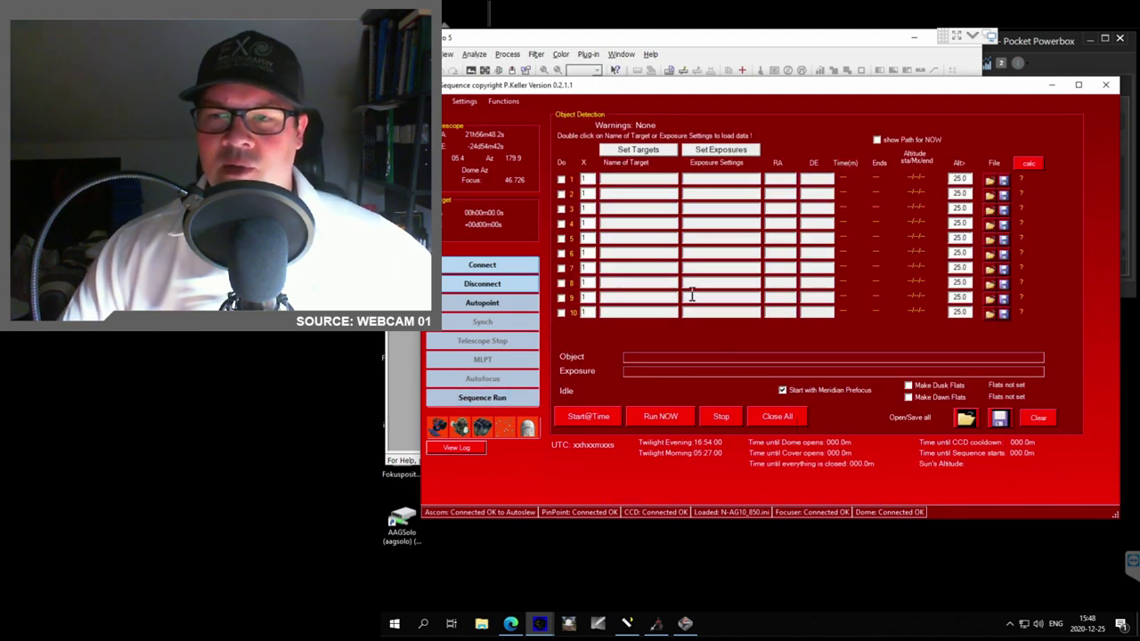
double_click(649, 179)
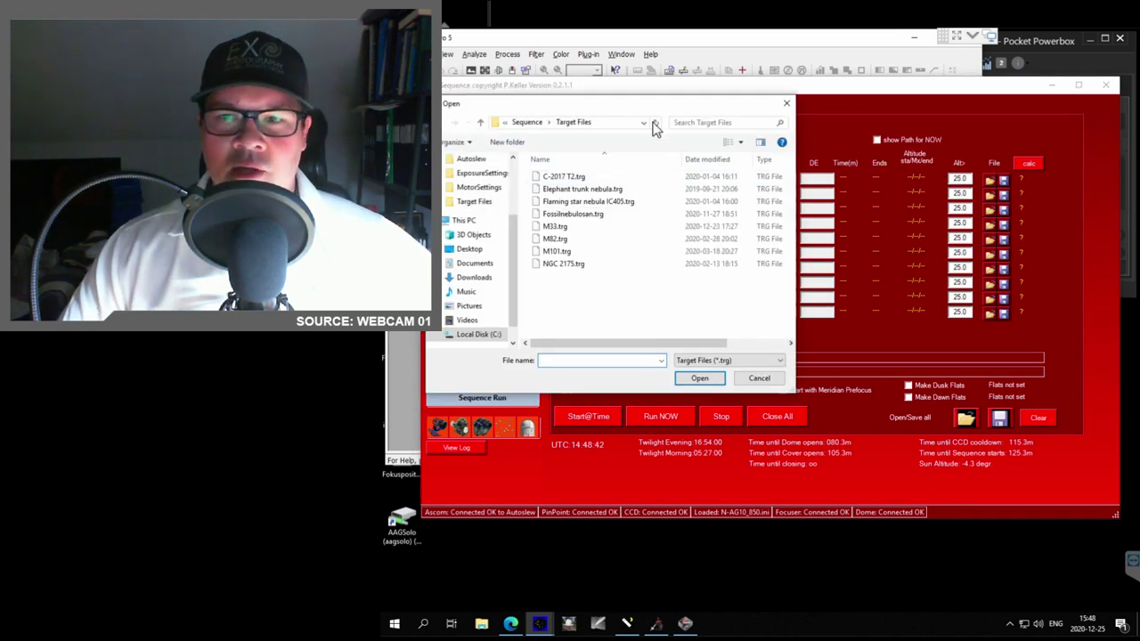
left_click_drag(606, 104, 713, 133)
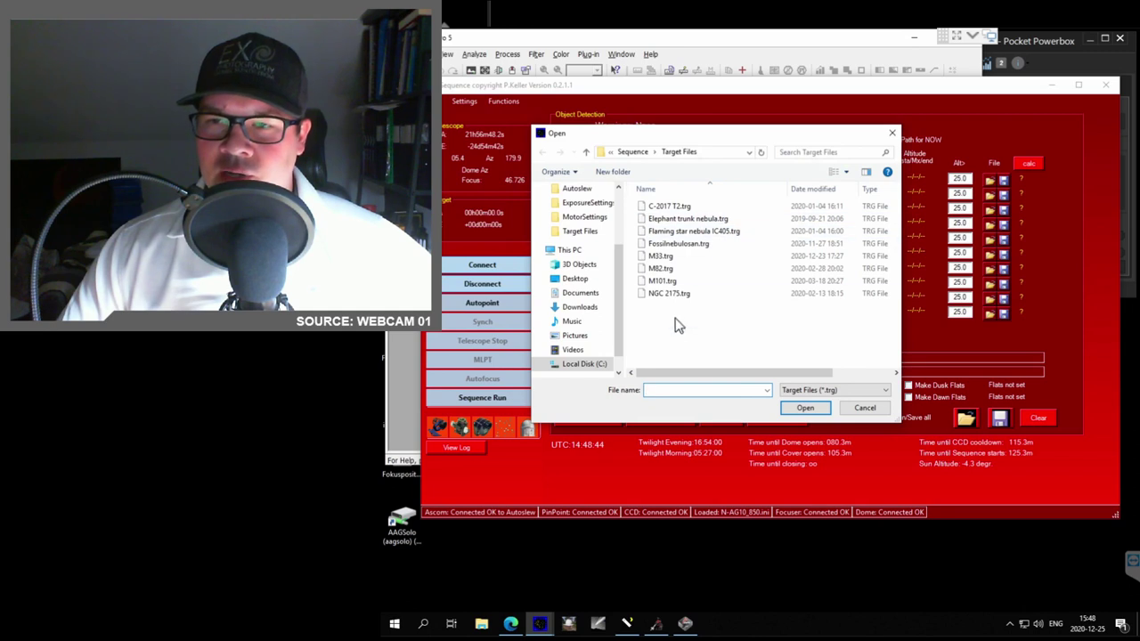
double_click(705, 232)
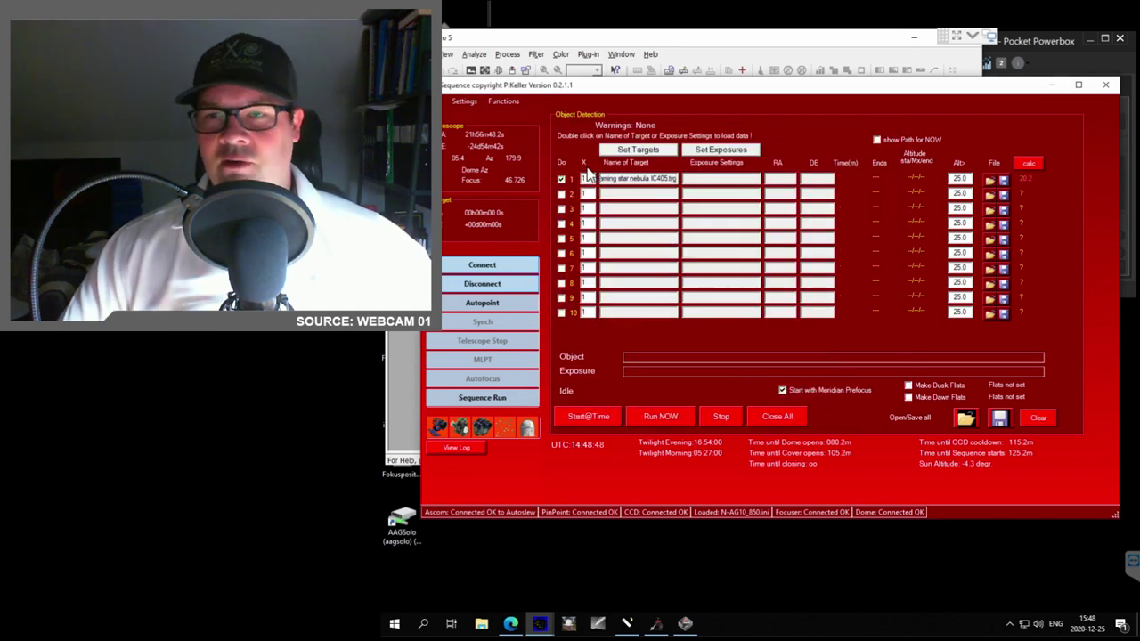
Open the target editor to view its object and focus star coordinate fields, then exit it without changes.
left_click(647, 154)
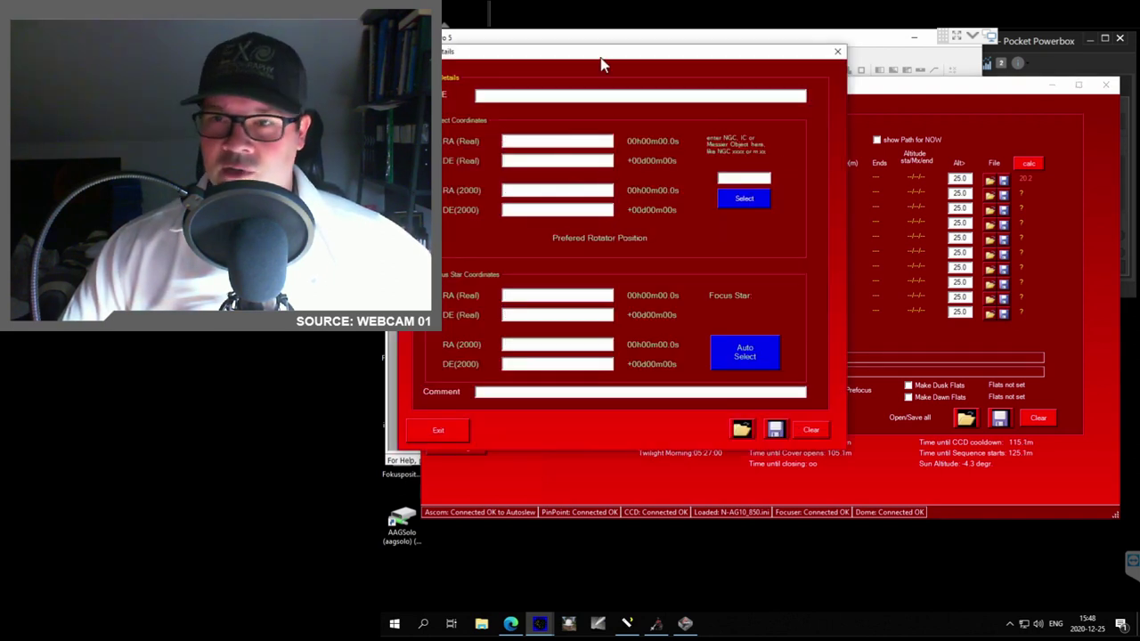
left_click_drag(601, 64, 646, 110)
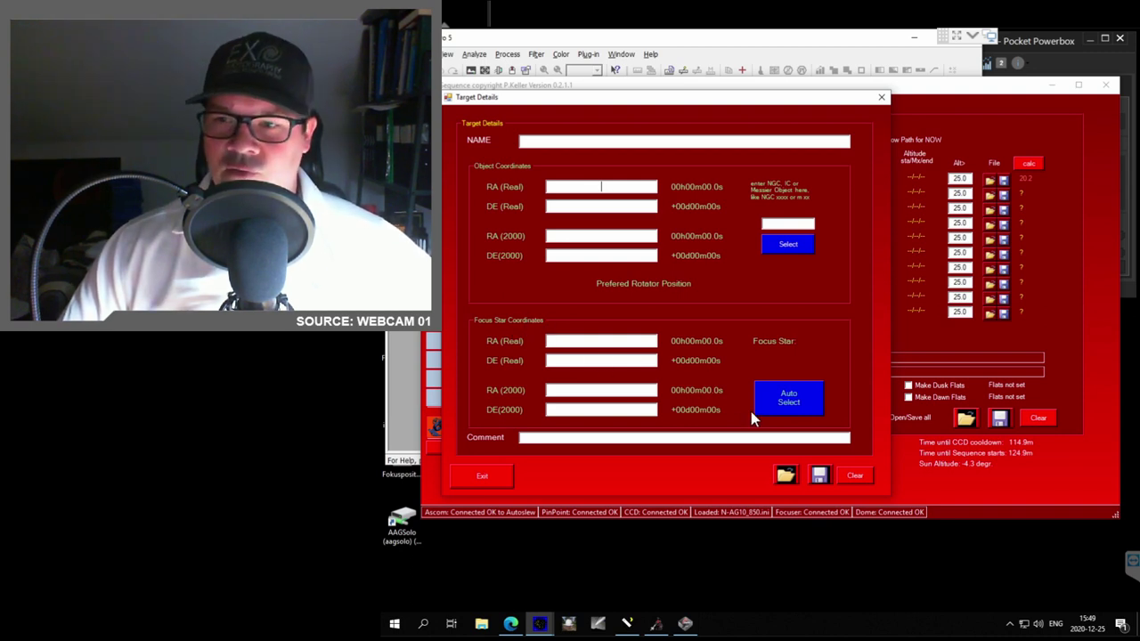
left_click(498, 473)
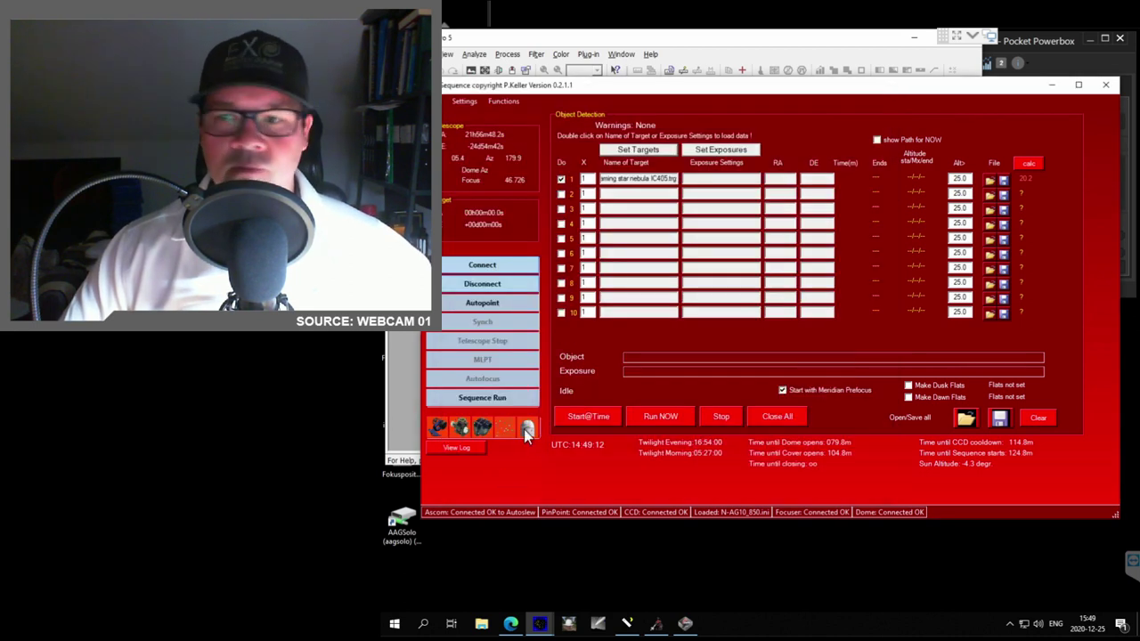
Load the exposure file HaO3S2_MLPT_275min.exp into the first sequence row and calculate the target's timing.
double_click(709, 178)
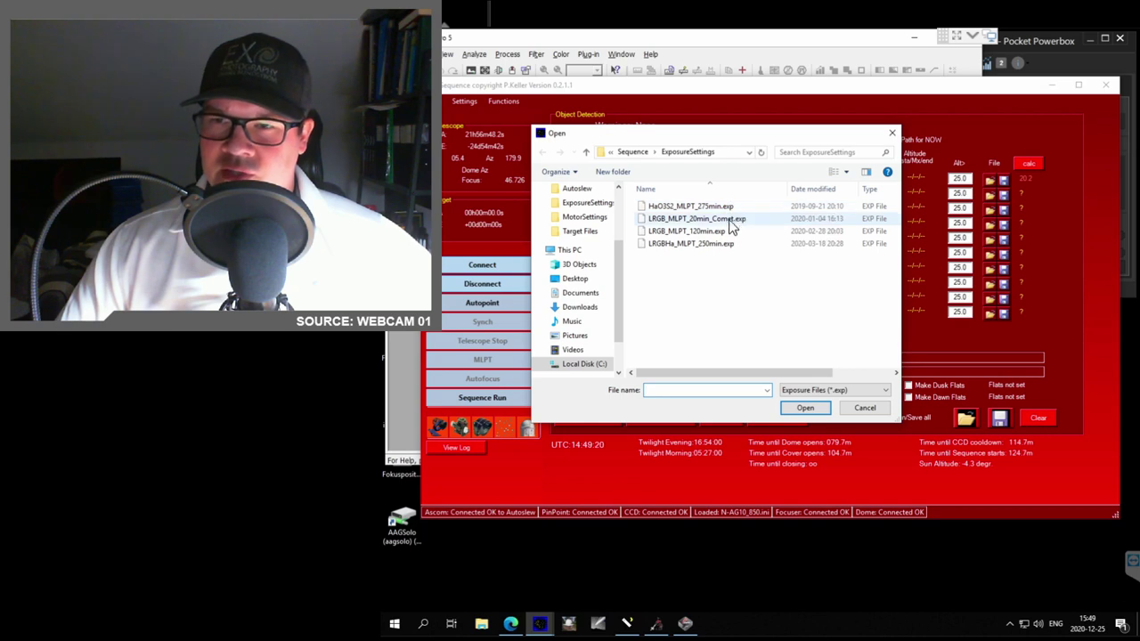
left_click(679, 207)
left_click(806, 407)
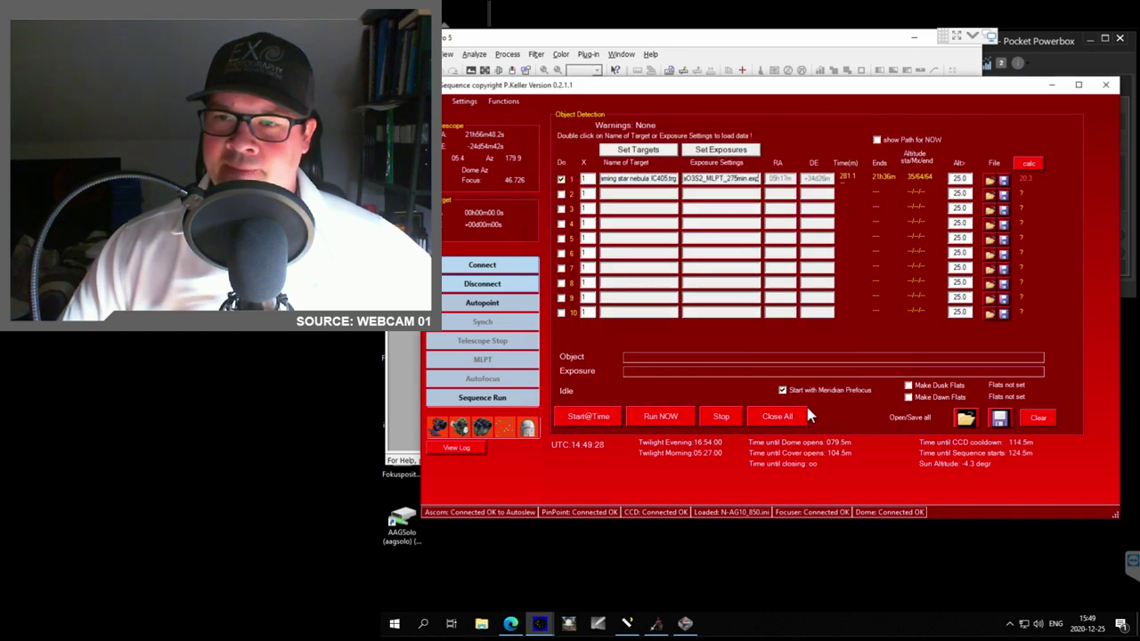
left_click(1029, 164)
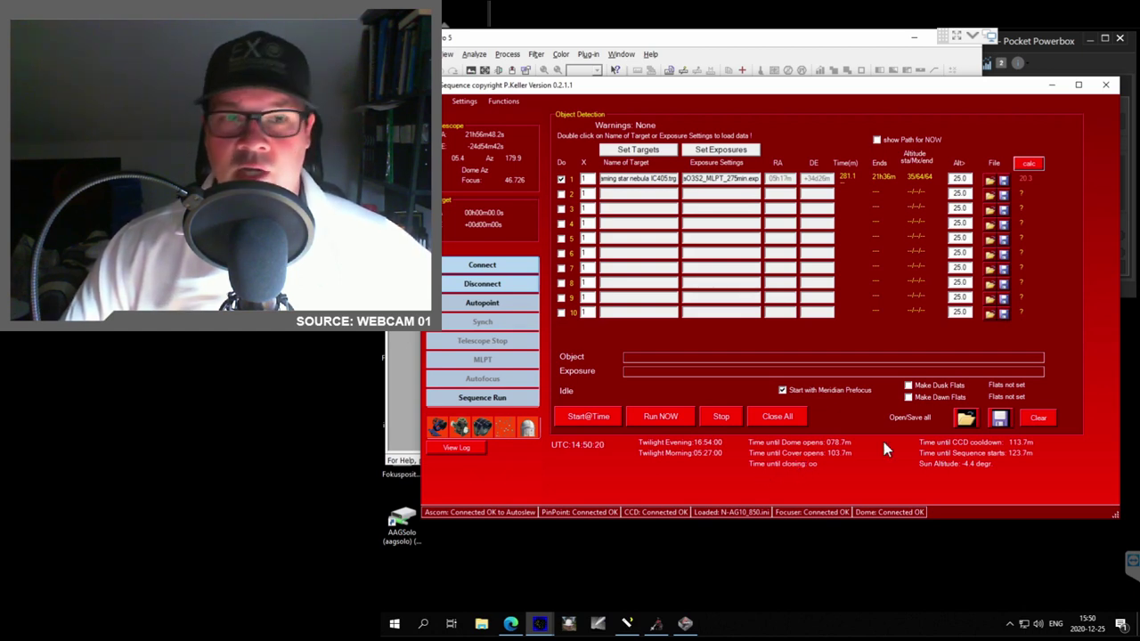
left_click_drag(754, 90, 766, 100)
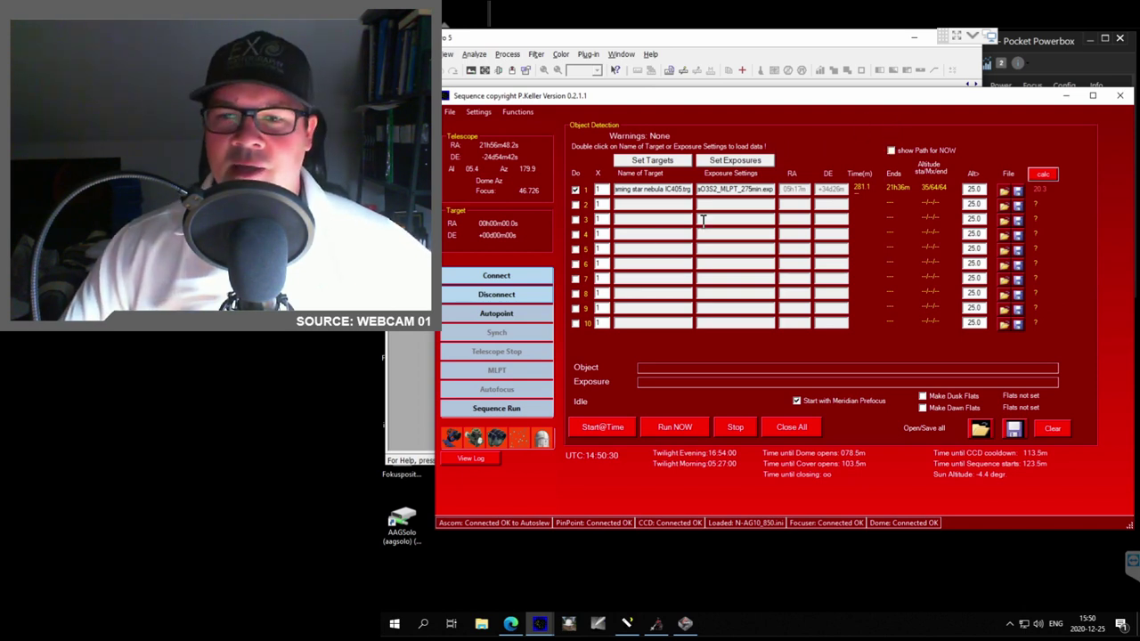
left_click(511, 624)
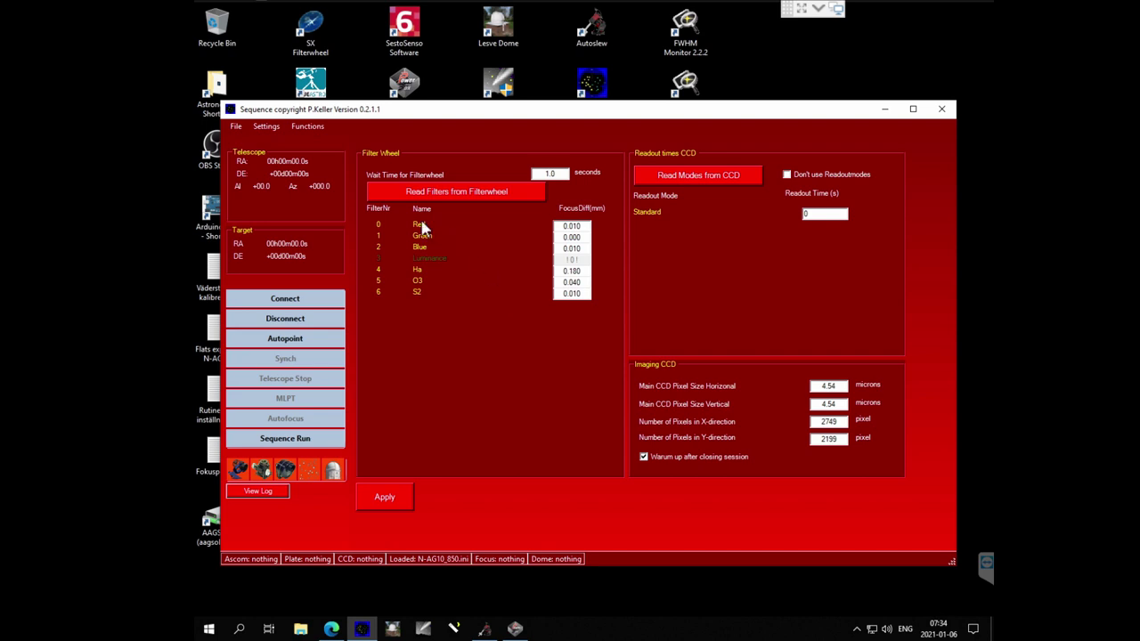
Look over the filter wheel focus differences and imaging CCD settings, and view the options for saving the configuration.
left_click(264, 129)
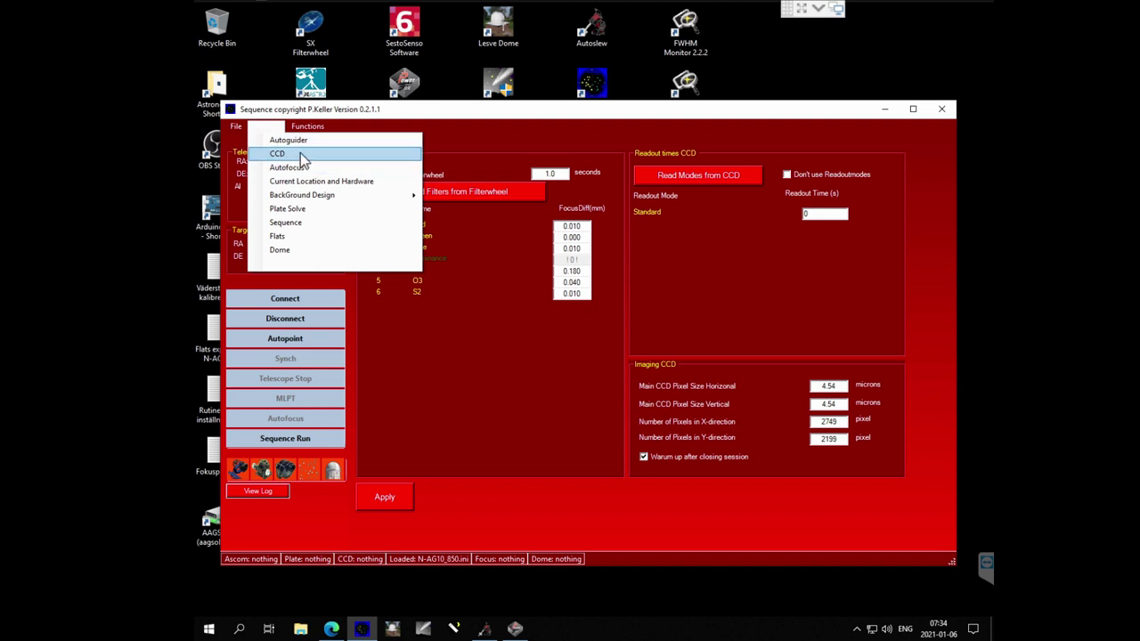
left_click(505, 144)
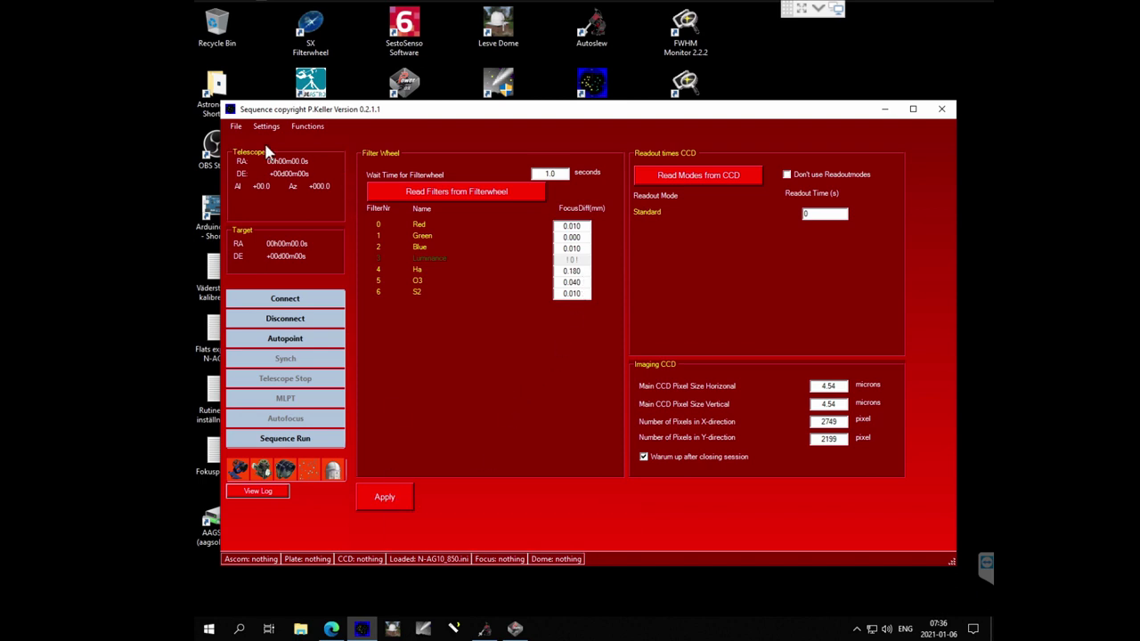
left_click(237, 126)
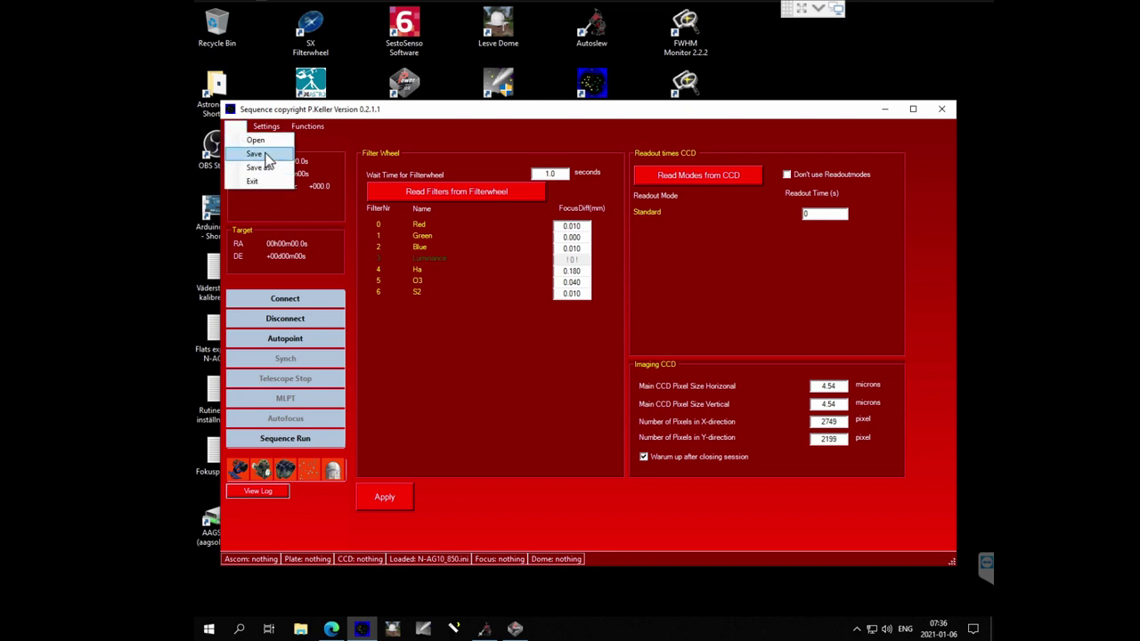
left_click(257, 168)
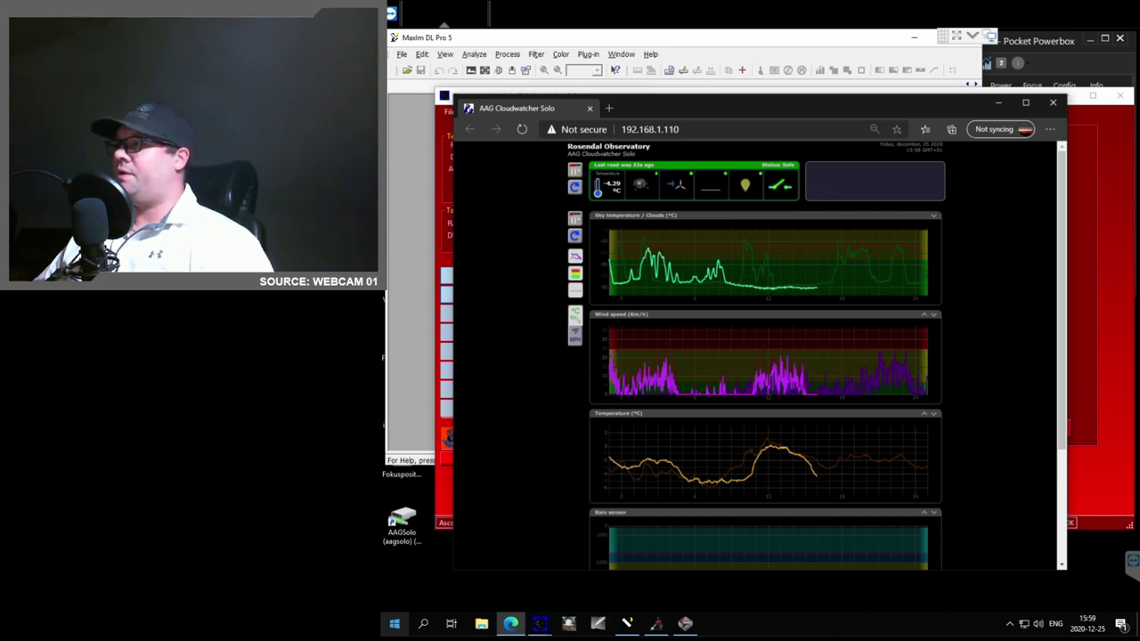
Examine the AAG Cloudwatcher cloud, wind, temperature, rain and brightness graphs, and minimize the weather page.
scroll(1058, 443, "down", 2)
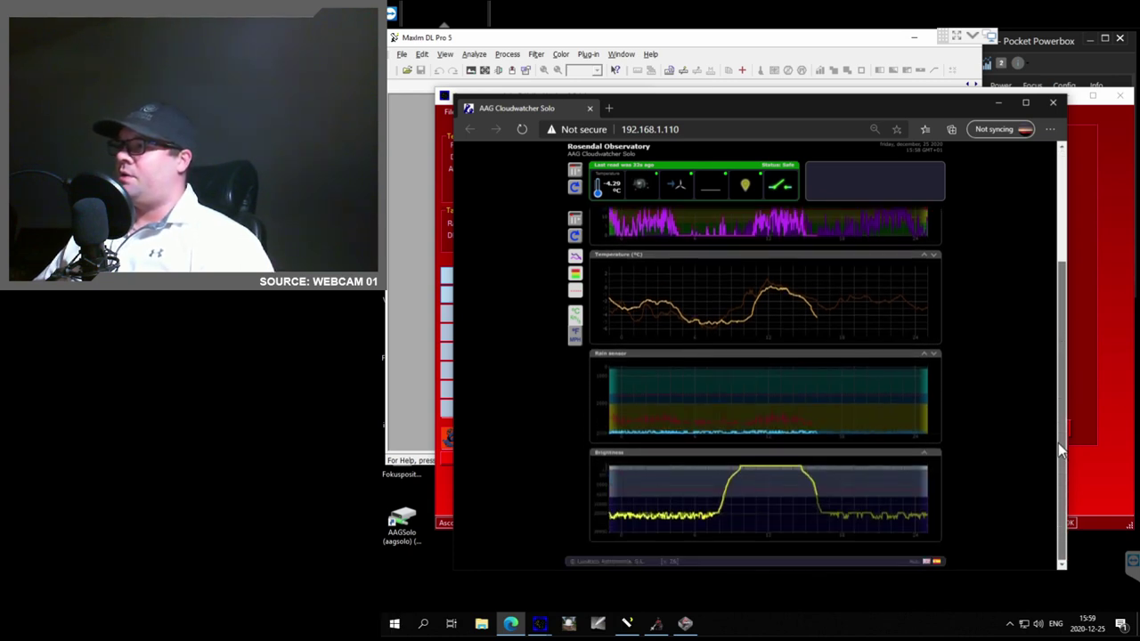
scroll(1064, 319, "up", 2)
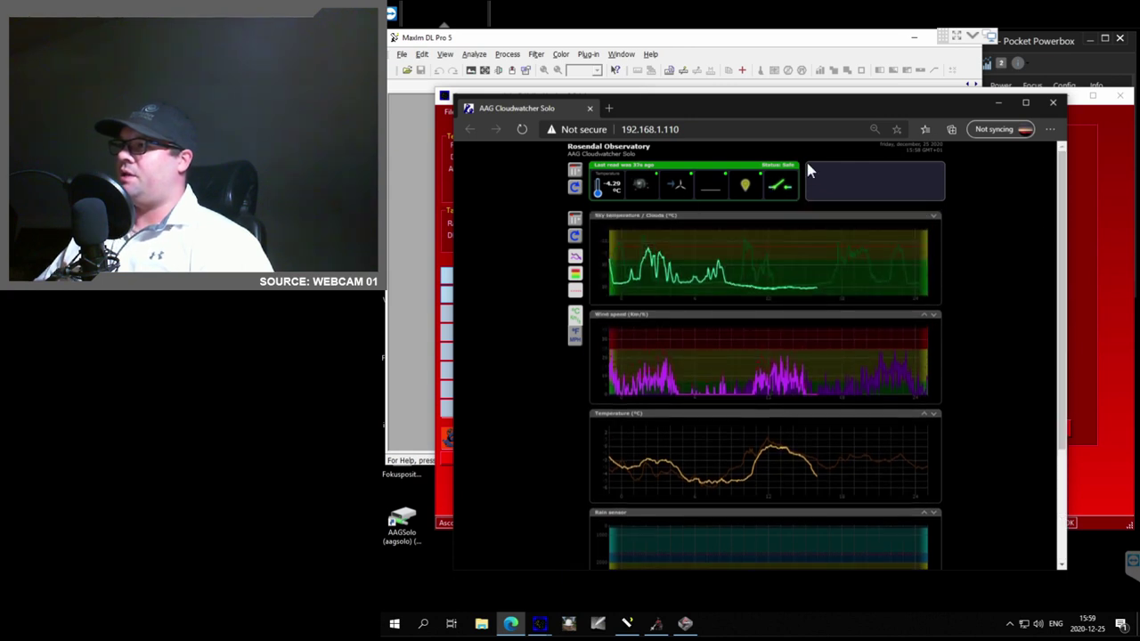
left_click(998, 103)
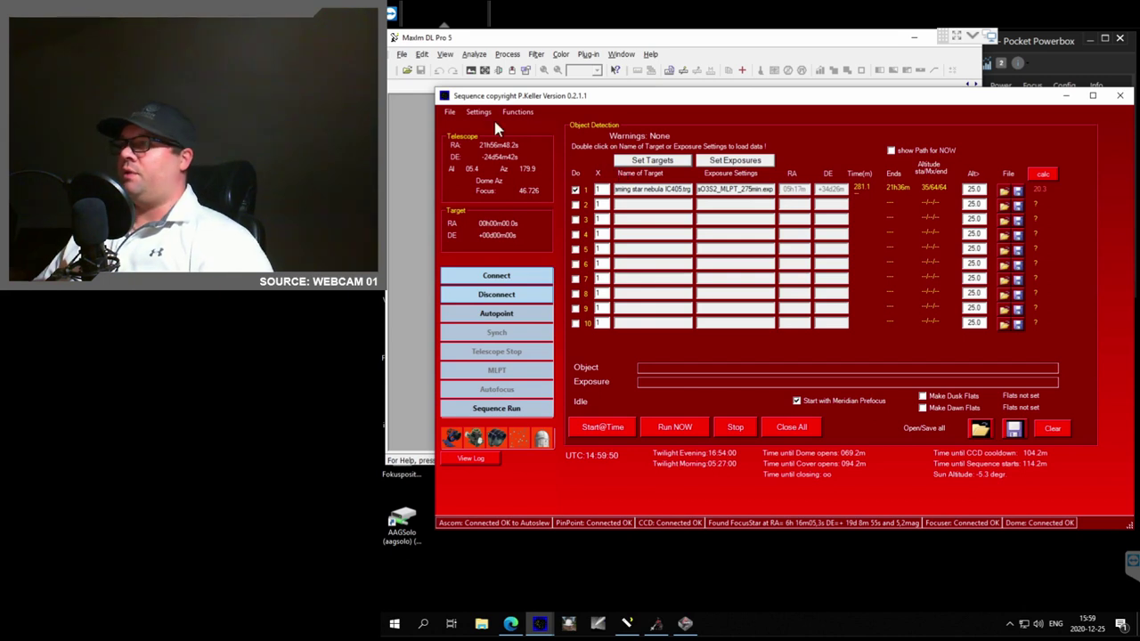
Activate the Ascom Safety Monitor in the location and hardware settings, apply the change and save the configuration.
left_click(475, 114)
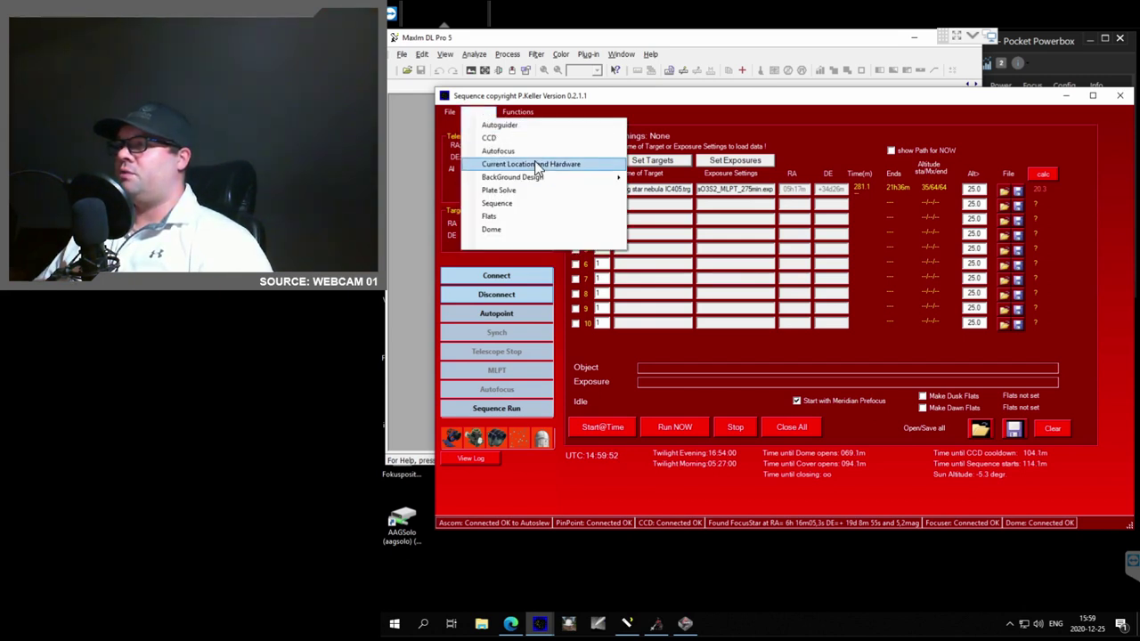
left_click(535, 161)
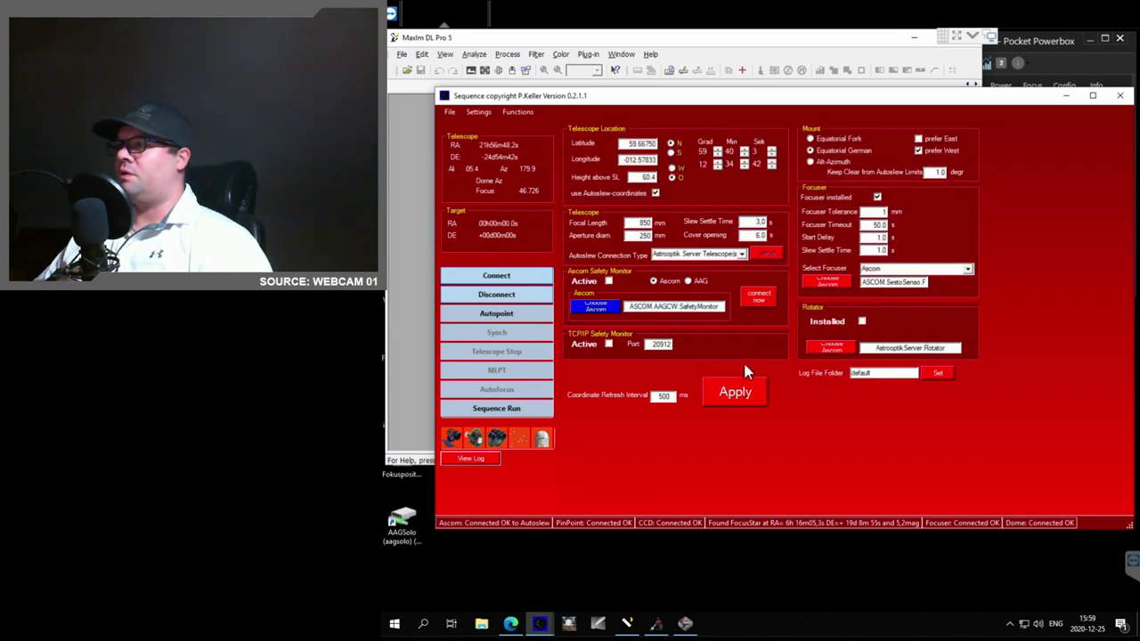
left_click(609, 282)
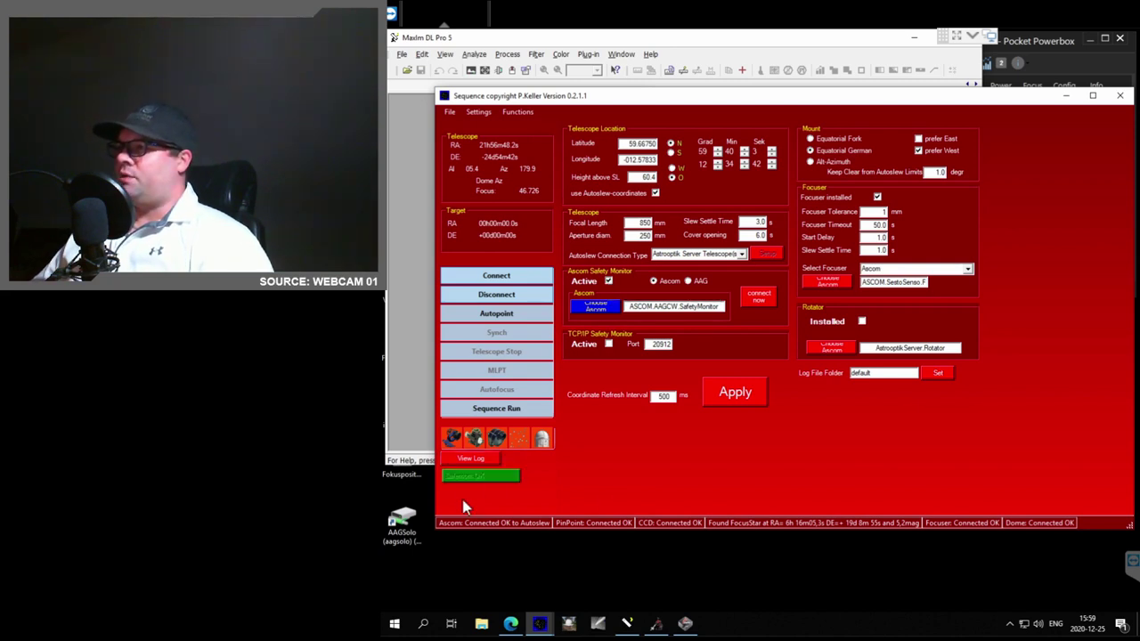
left_click(743, 398)
left_click(460, 110)
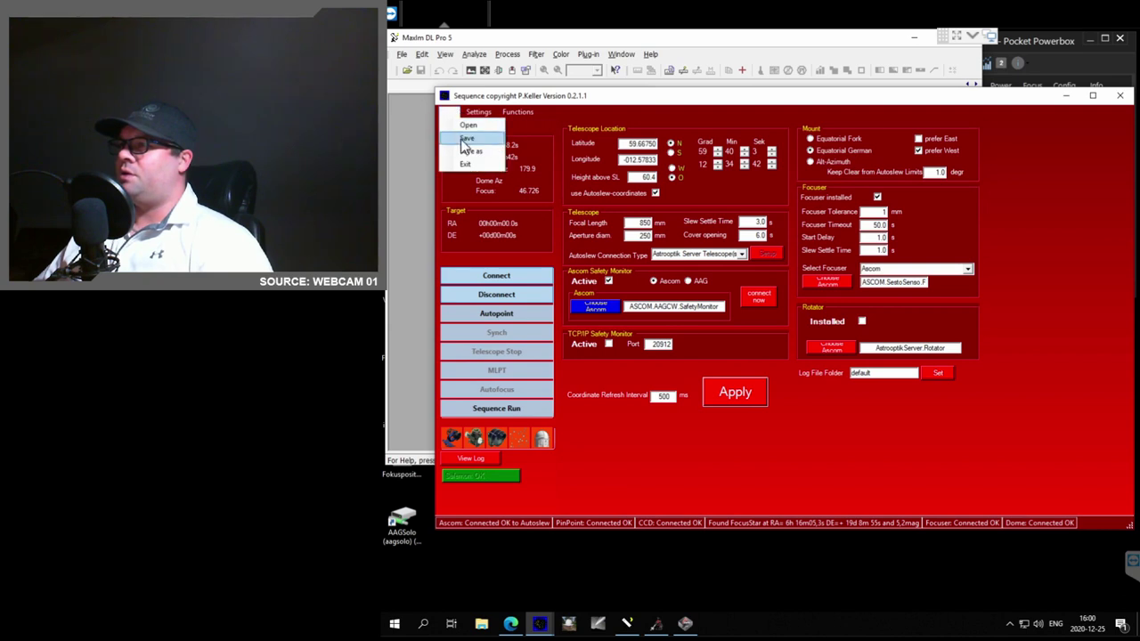
left_click(464, 141)
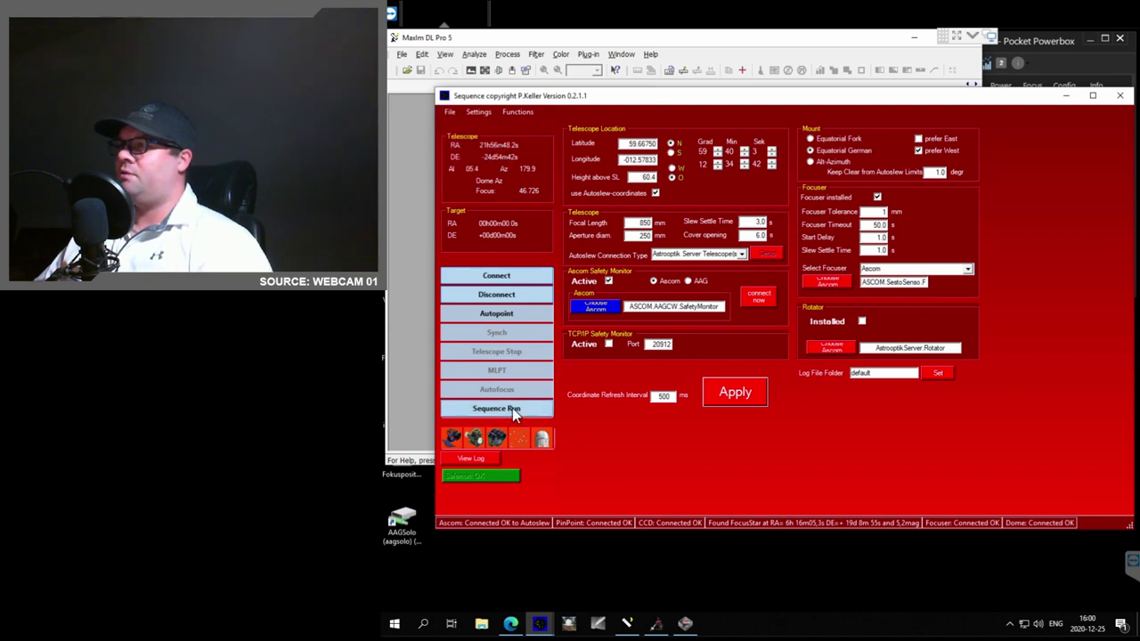
Connect the observatory equipment, connect the camera through MaxIm DL's Camera Control, and return to Sequence.
left_click(493, 281)
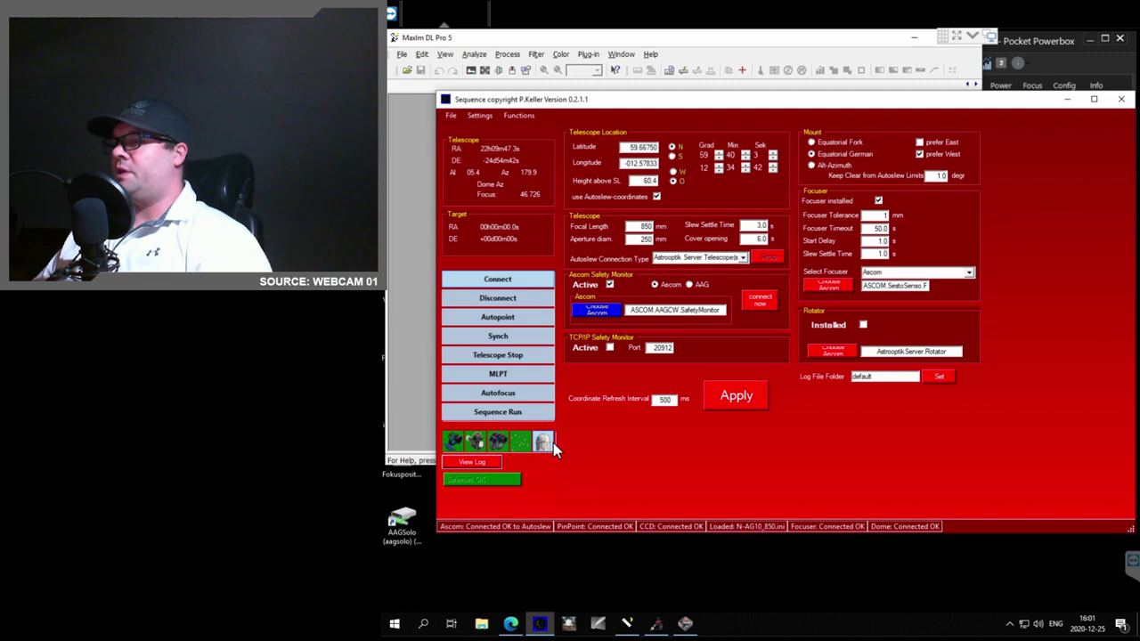
left_click(615, 40)
left_click(498, 70)
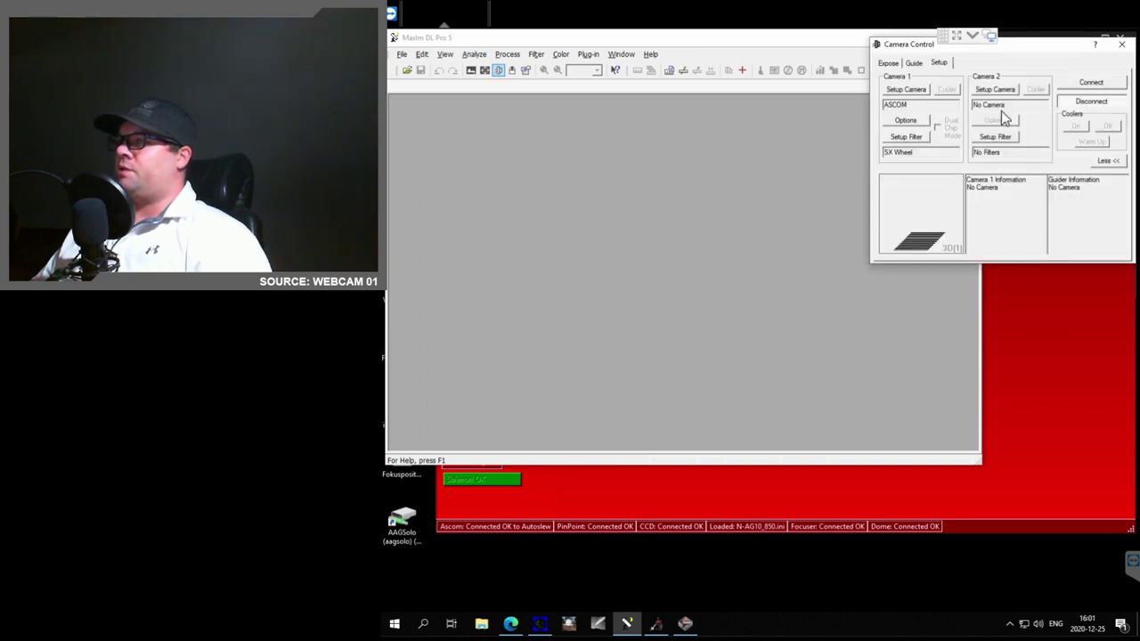
left_click(1093, 83)
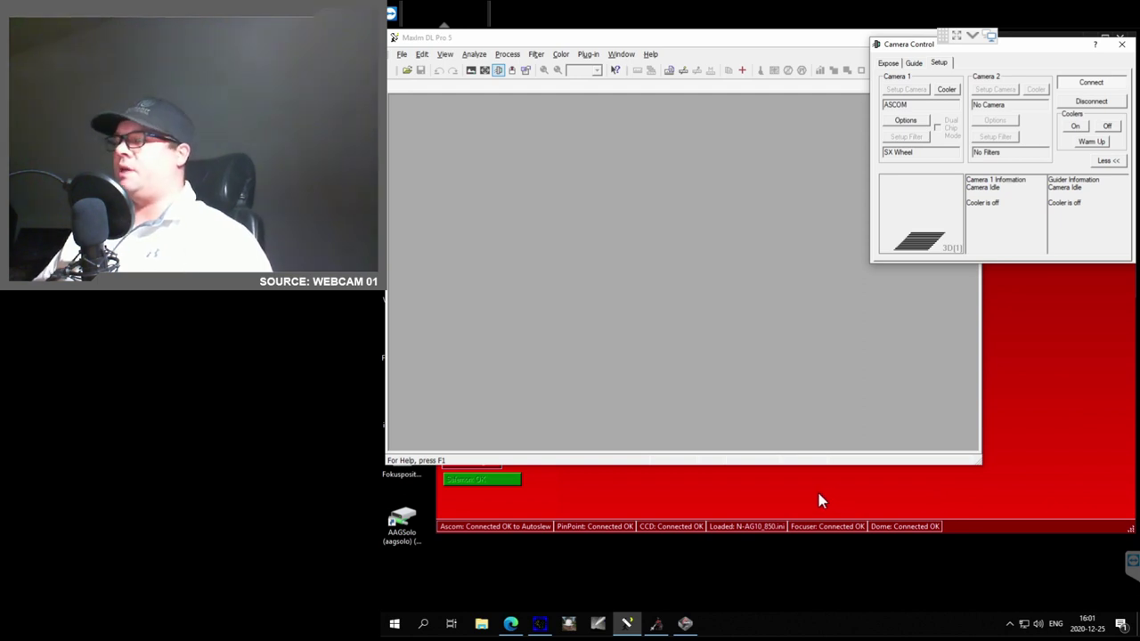
left_click(790, 492)
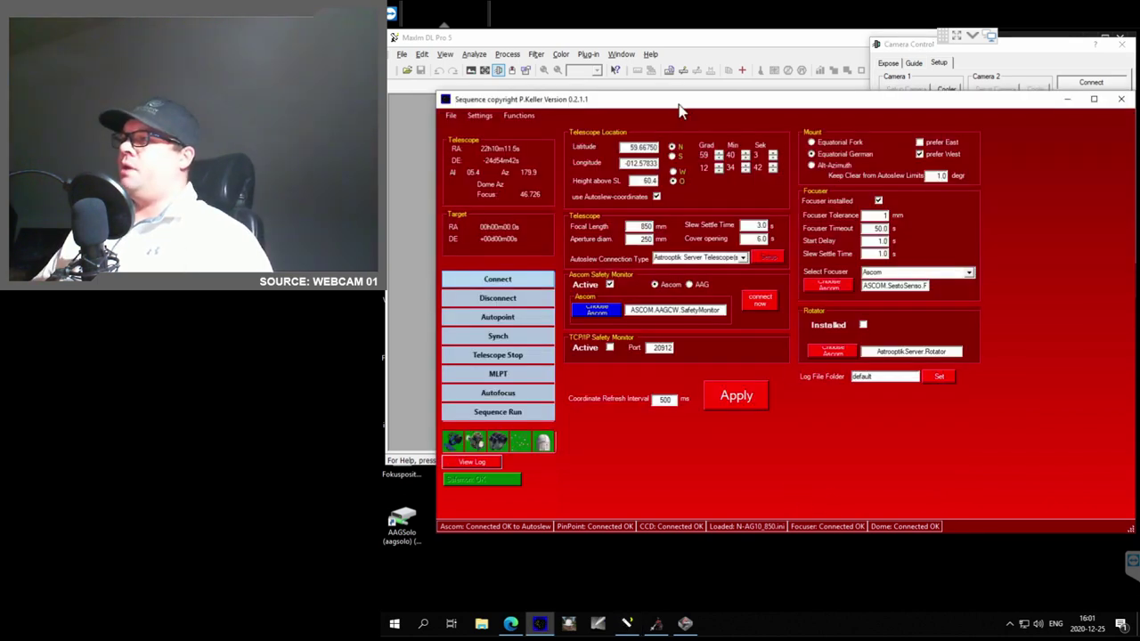
Load Flaming star nebula IC405.trg and HaO3S2_MLPT_275min.exp into the first sequence row and launch the run with Start@Time.
left_click_drag(679, 110, 666, 124)
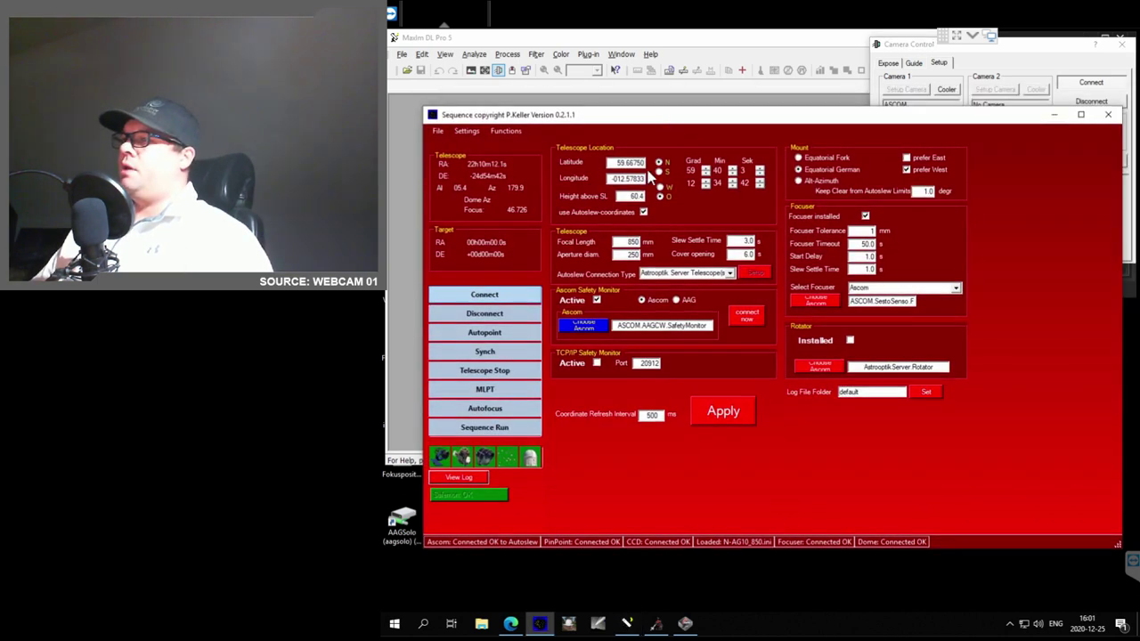
left_click(484, 429)
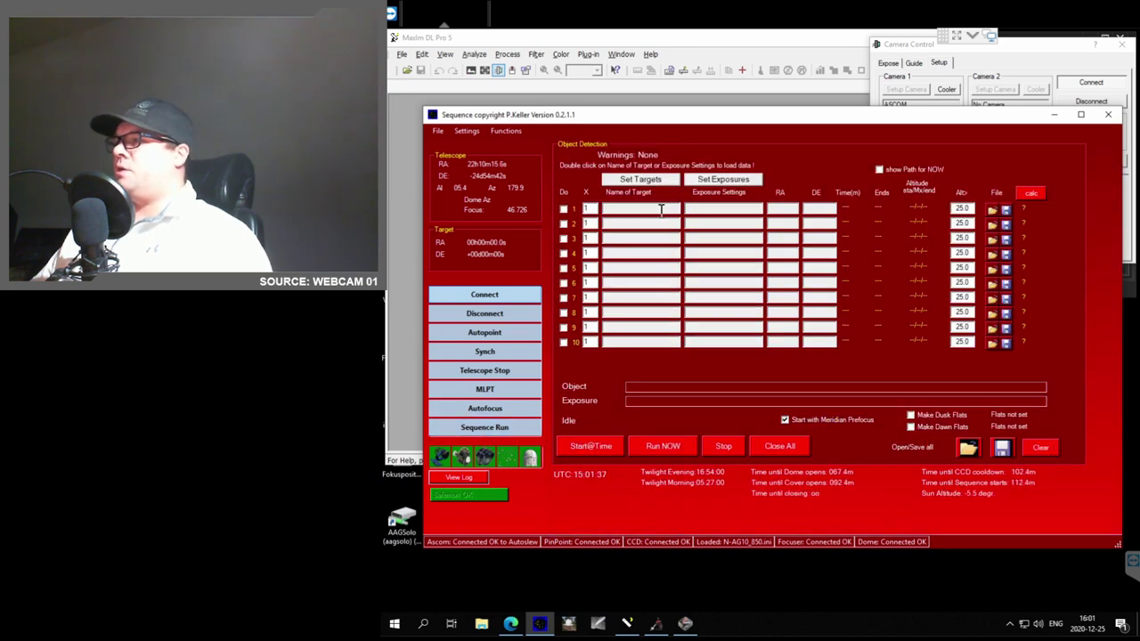
double_click(661, 210)
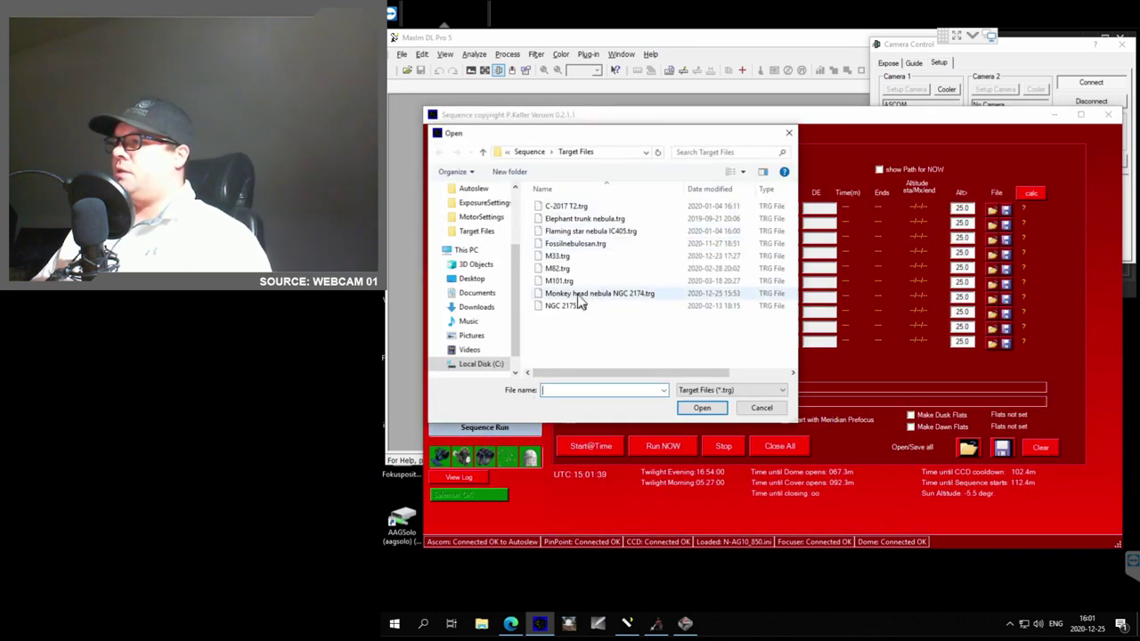
double_click(591, 231)
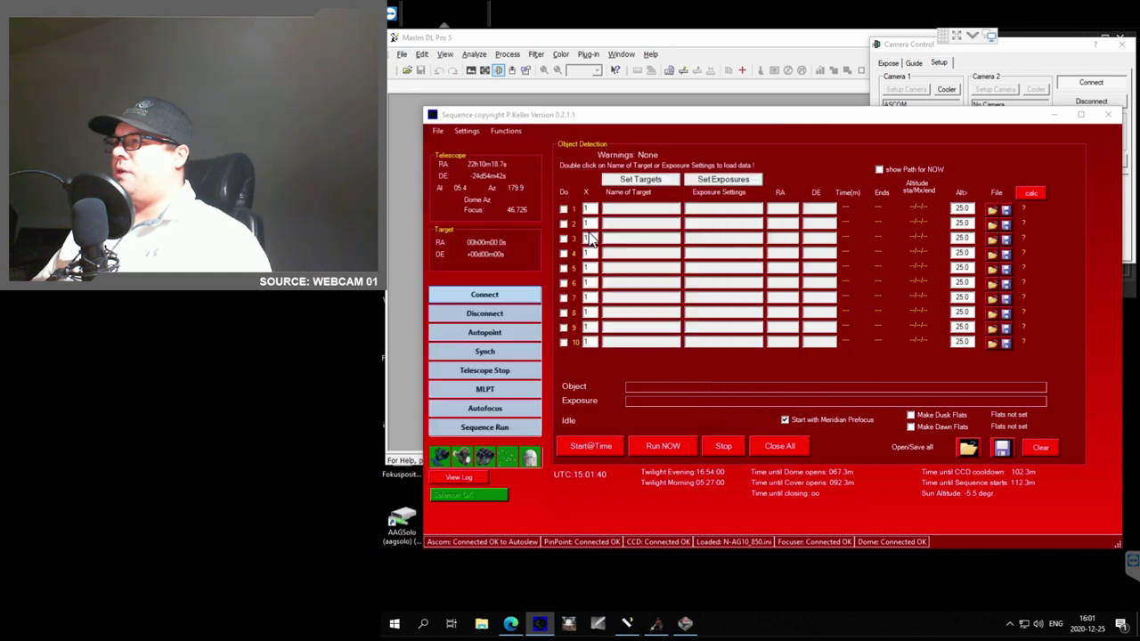
double_click(740, 208)
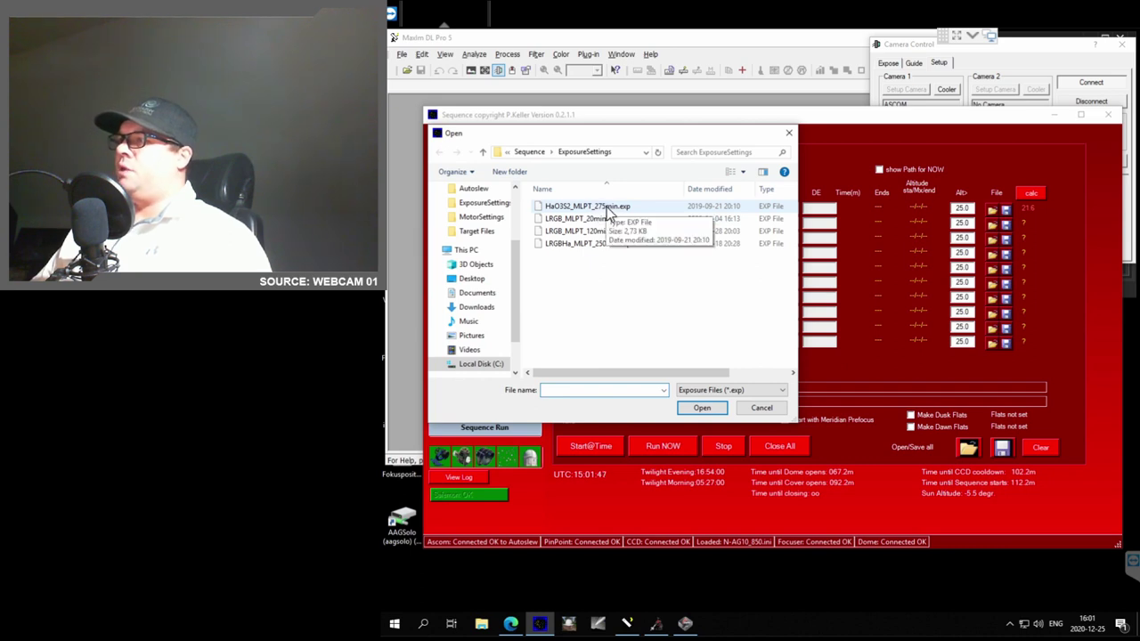
double_click(607, 207)
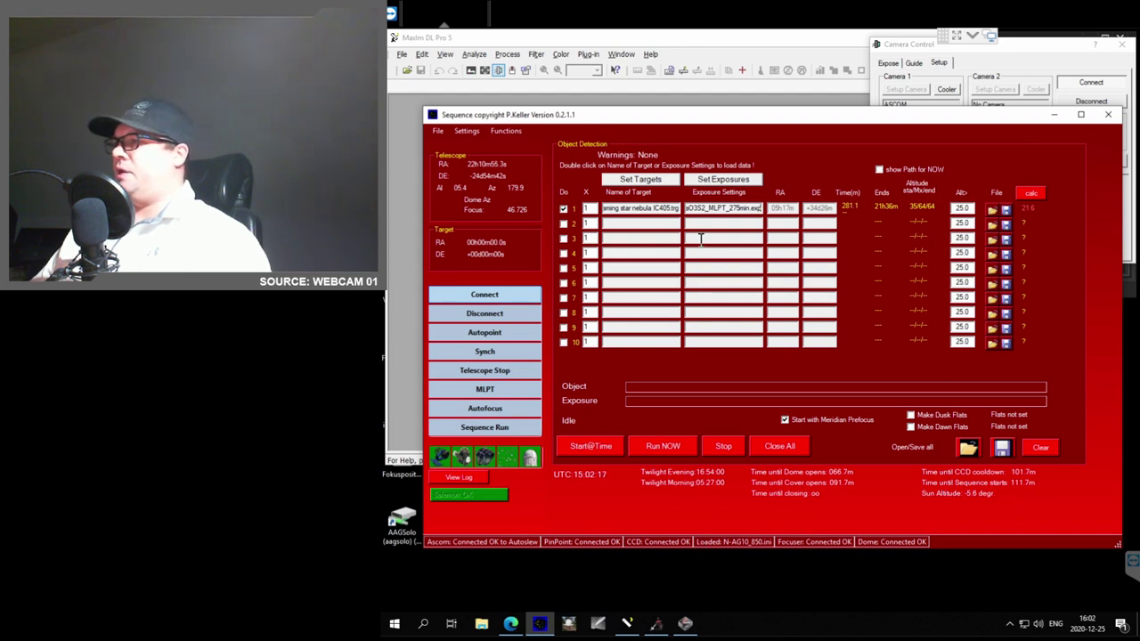
left_click(596, 448)
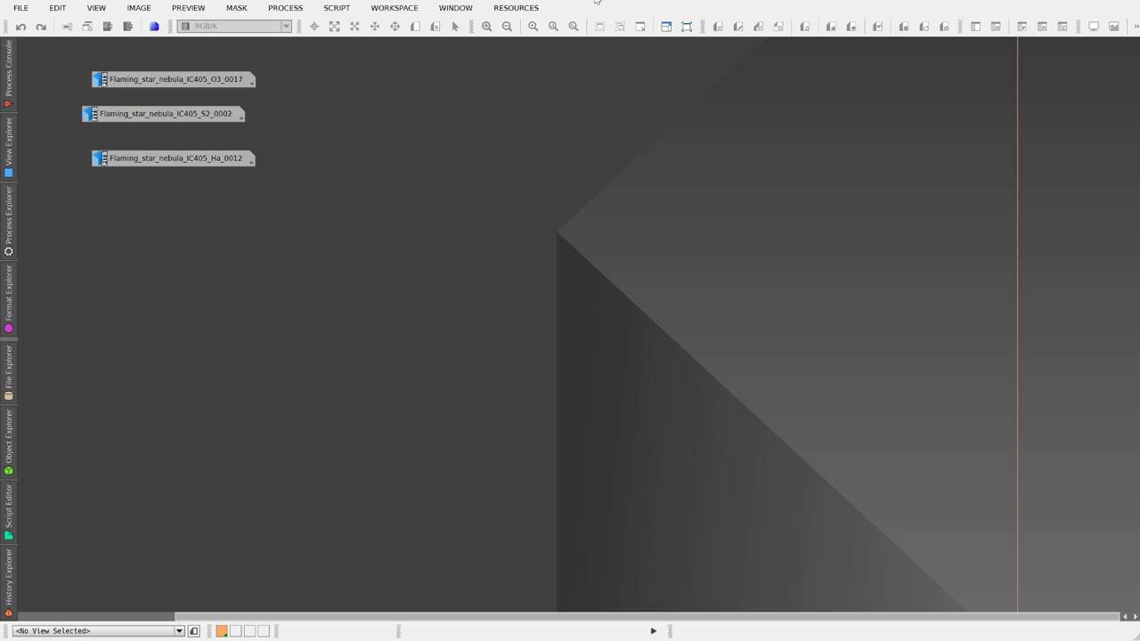
Arrange the minimized O3, S2 and Ha images of the Flaming Star Nebula in one aligned column in the PixInsight workspace.
left_click(169, 162)
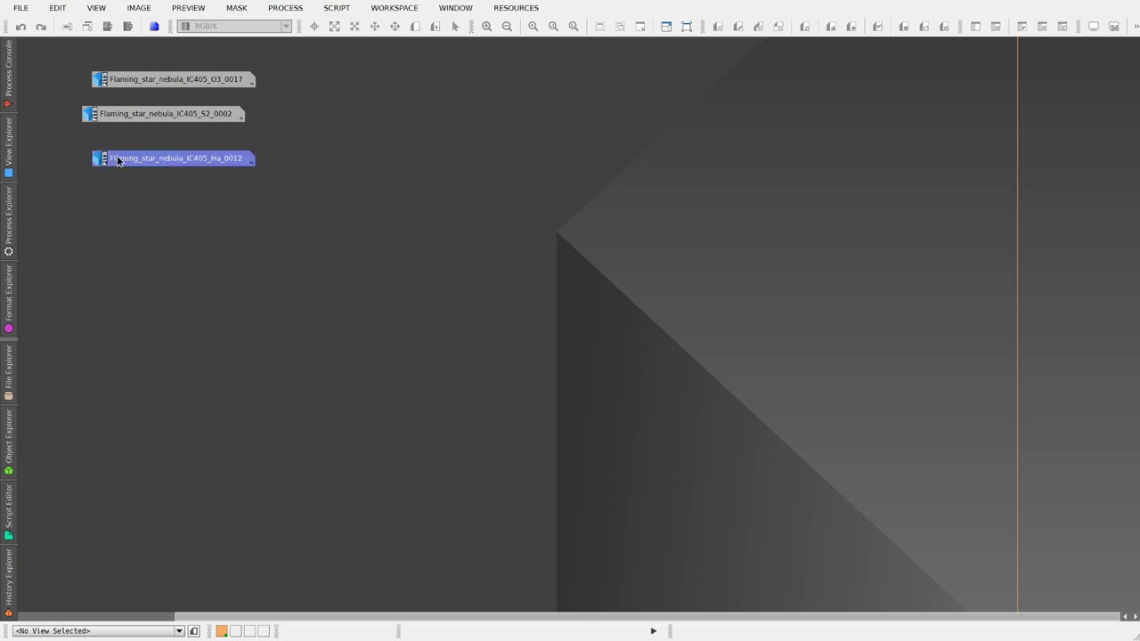
left_click_drag(117, 161, 51, 132)
left_click(112, 123)
left_click(156, 84)
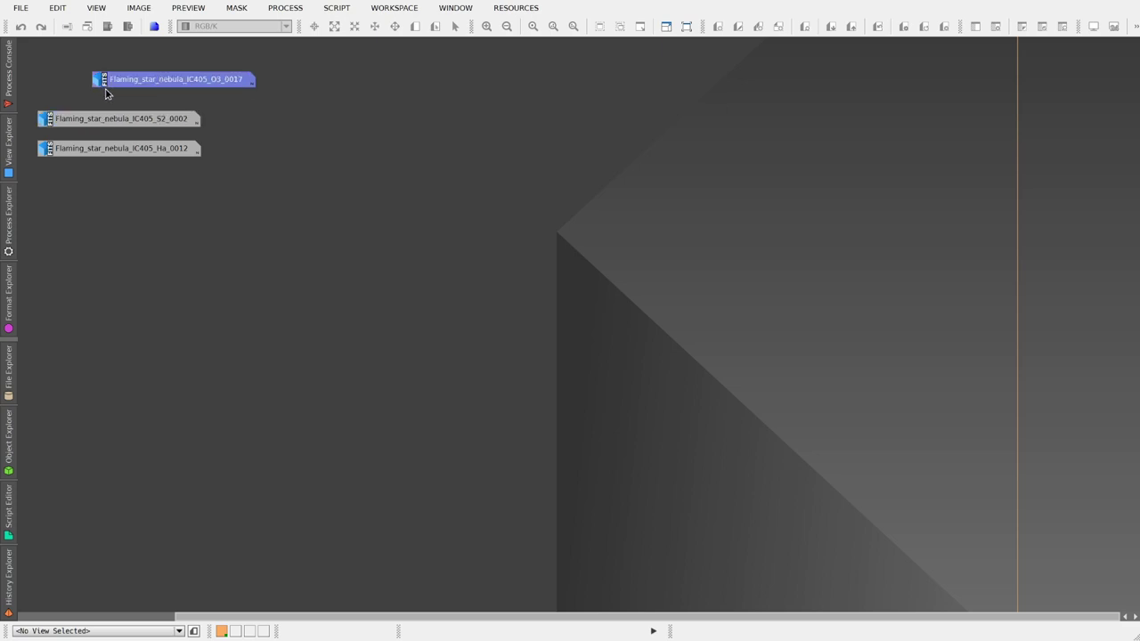
left_click_drag(105, 94, 50, 103)
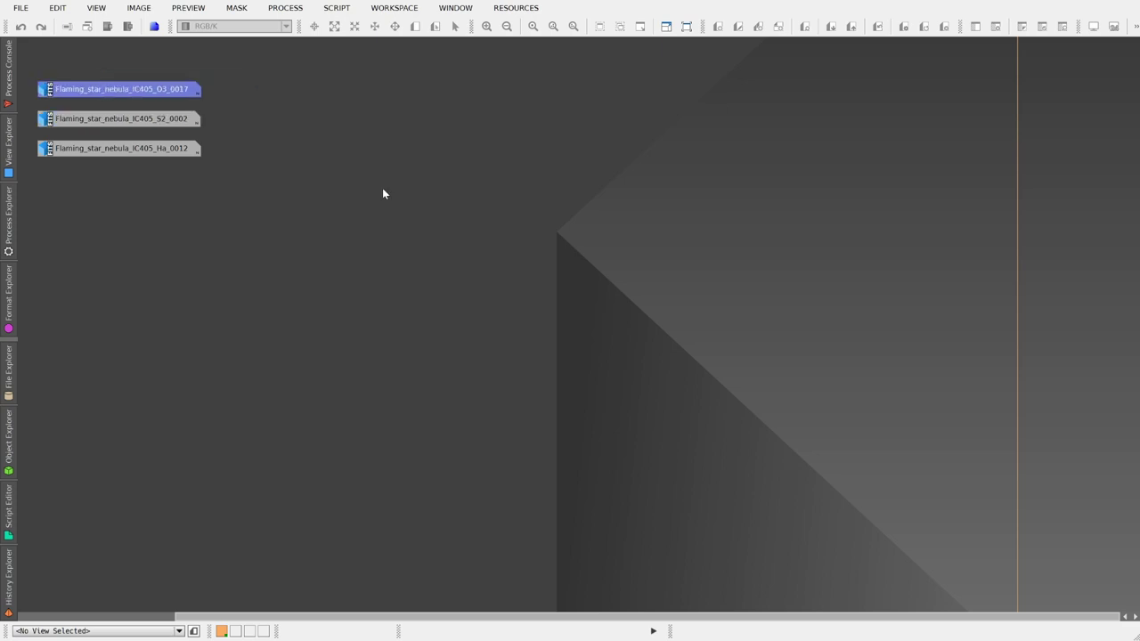
left_click(273, 136)
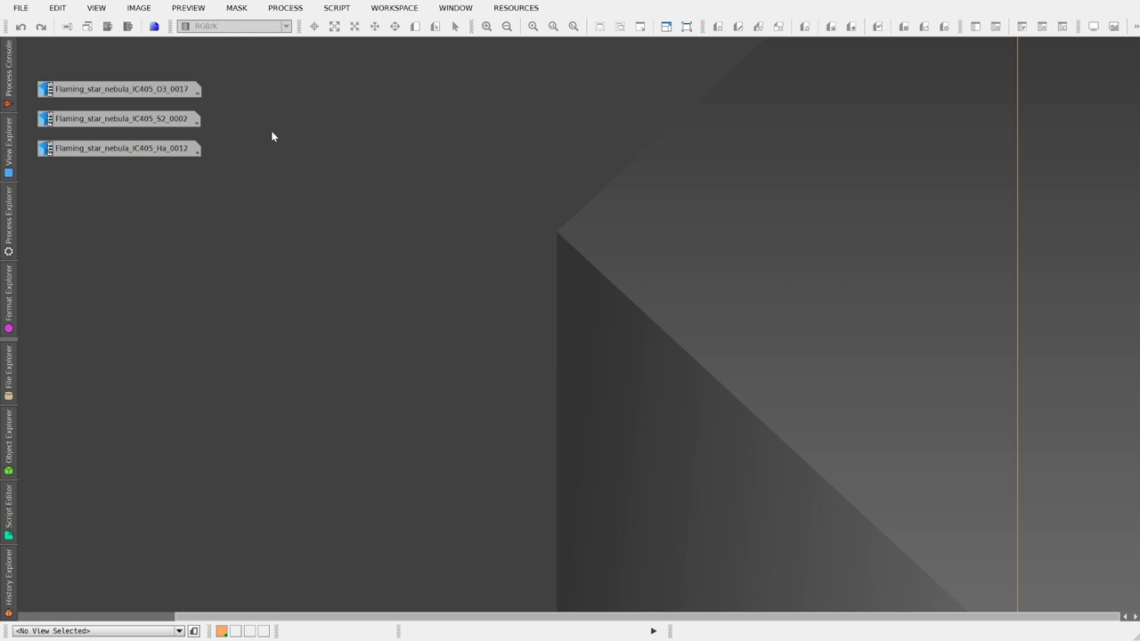
Restore the minimized image Flaming_star_nebula_IC405_O3_0017 to view the O3 exposure.
left_click(148, 90)
left_click(278, 131)
left_click(157, 122)
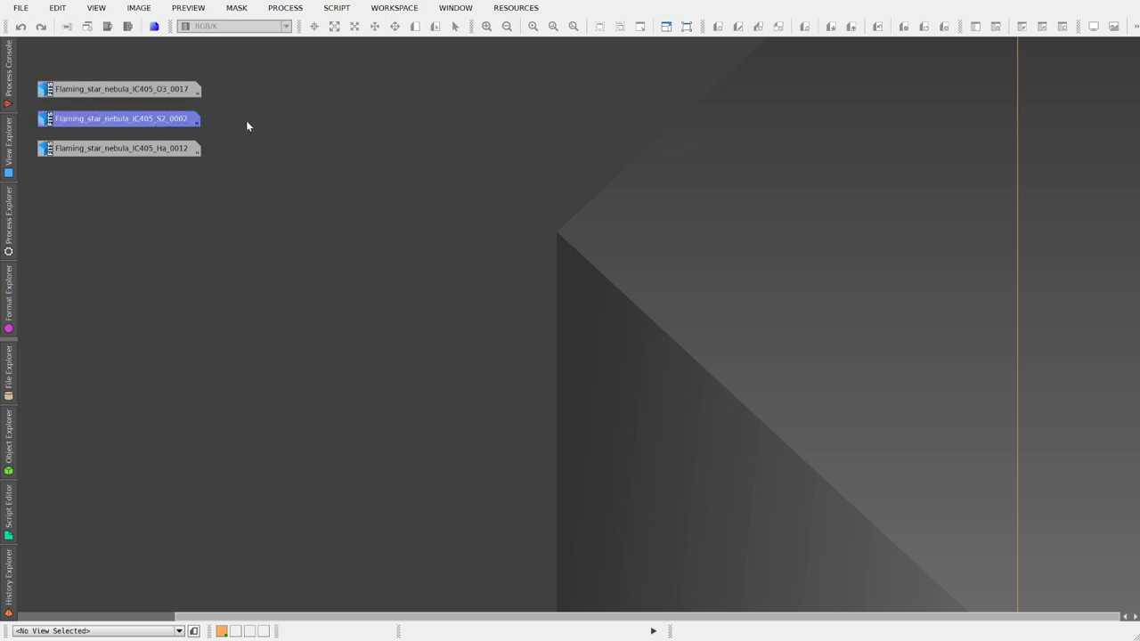
left_click(263, 182)
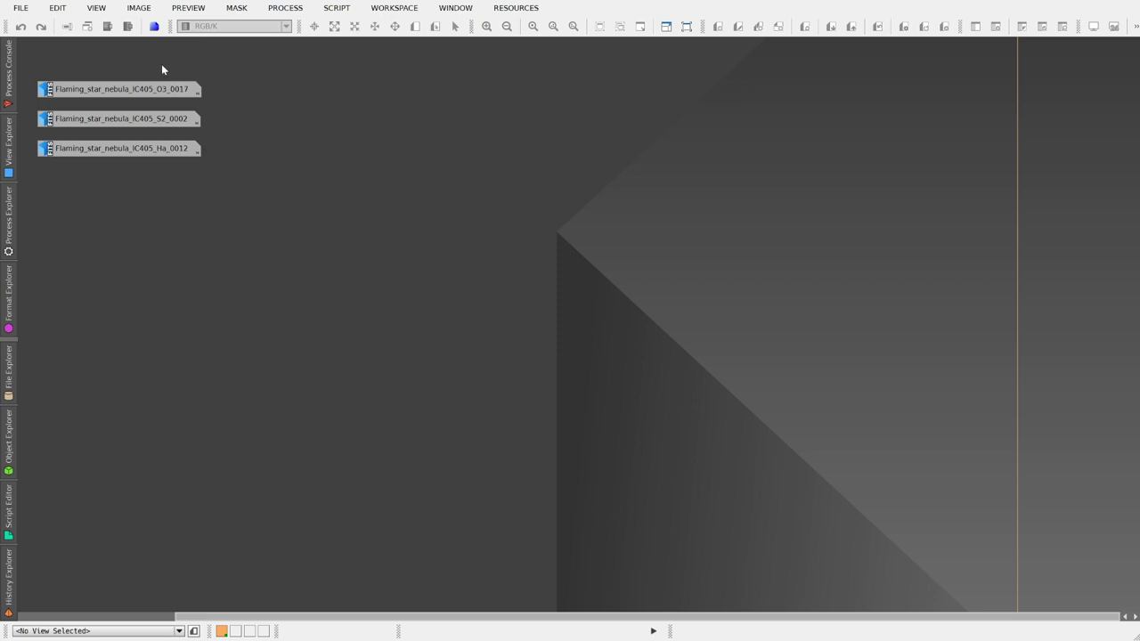
double_click(150, 90)
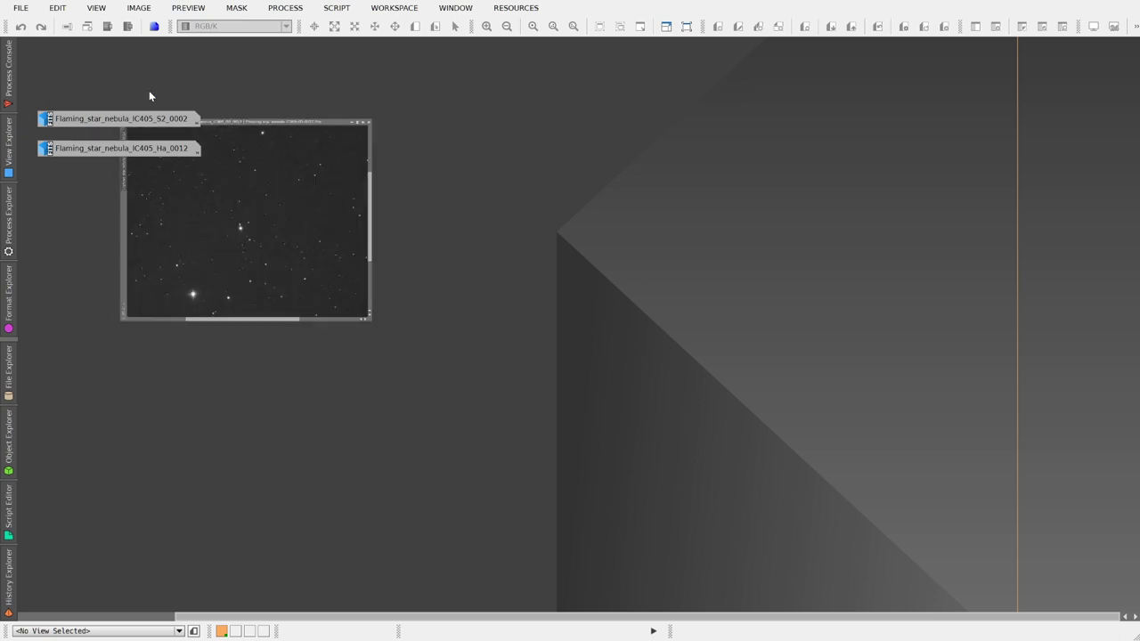
Move the O3 image window to the workspace's upper corner and place the minimized S2 and Ha images beside it.
left_click_drag(430, 175, 182, 27)
left_click_drag(674, 121, 698, 98)
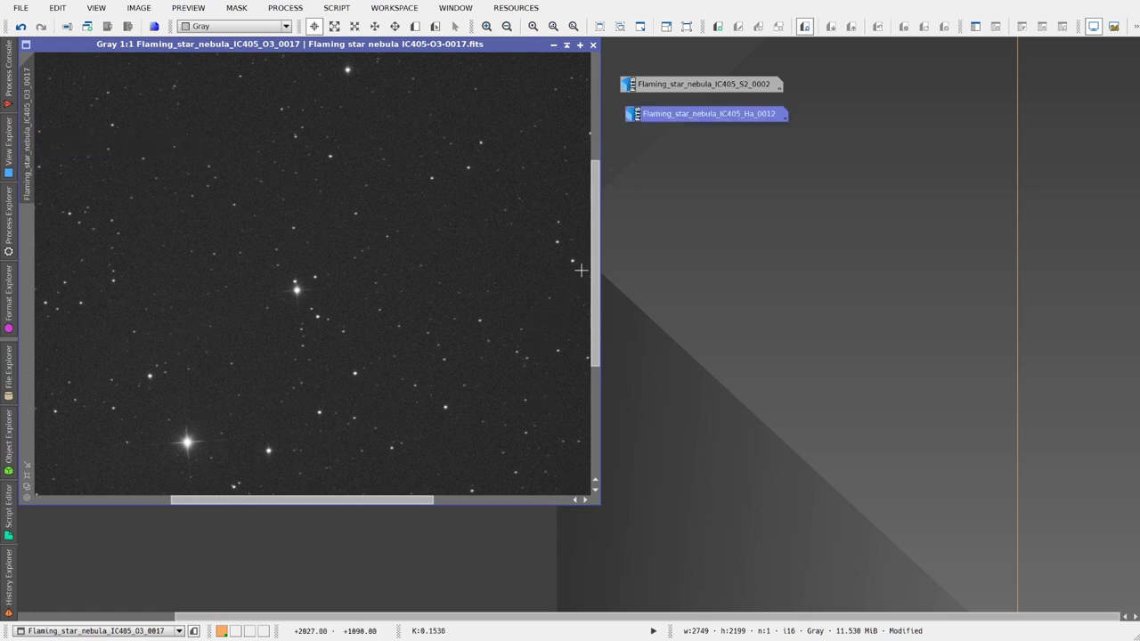
Examine the stars in the O3 exposure at 1:1 and 2:1 zoom, including the brightest star and the frame's lower areas.
left_click_drag(596, 185, 498, 274)
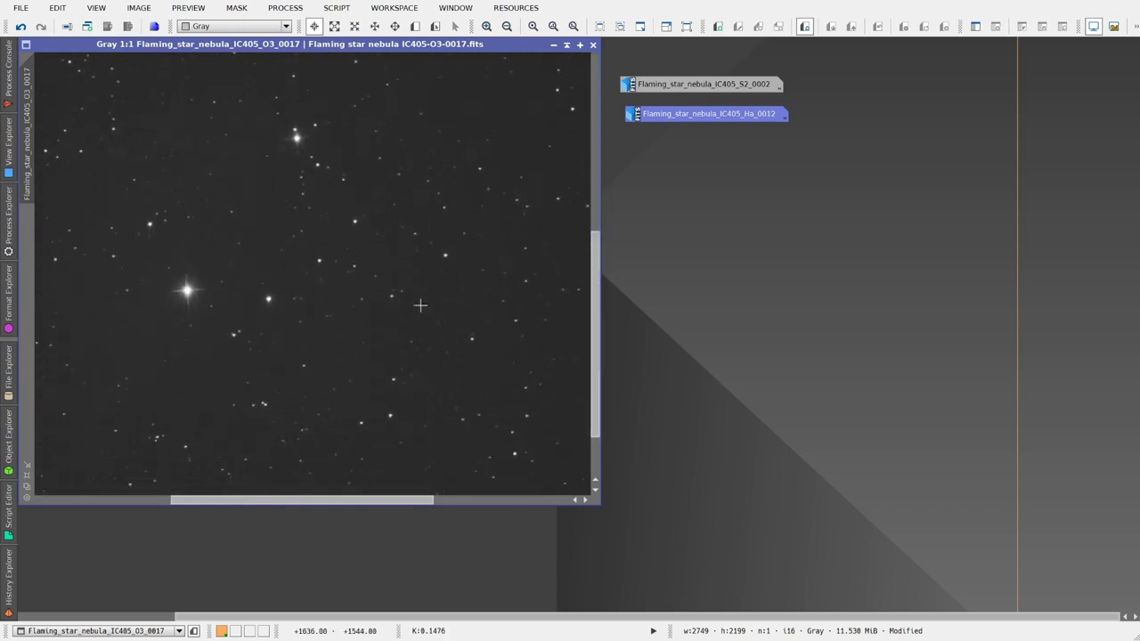
scroll(184, 287, "up", 2)
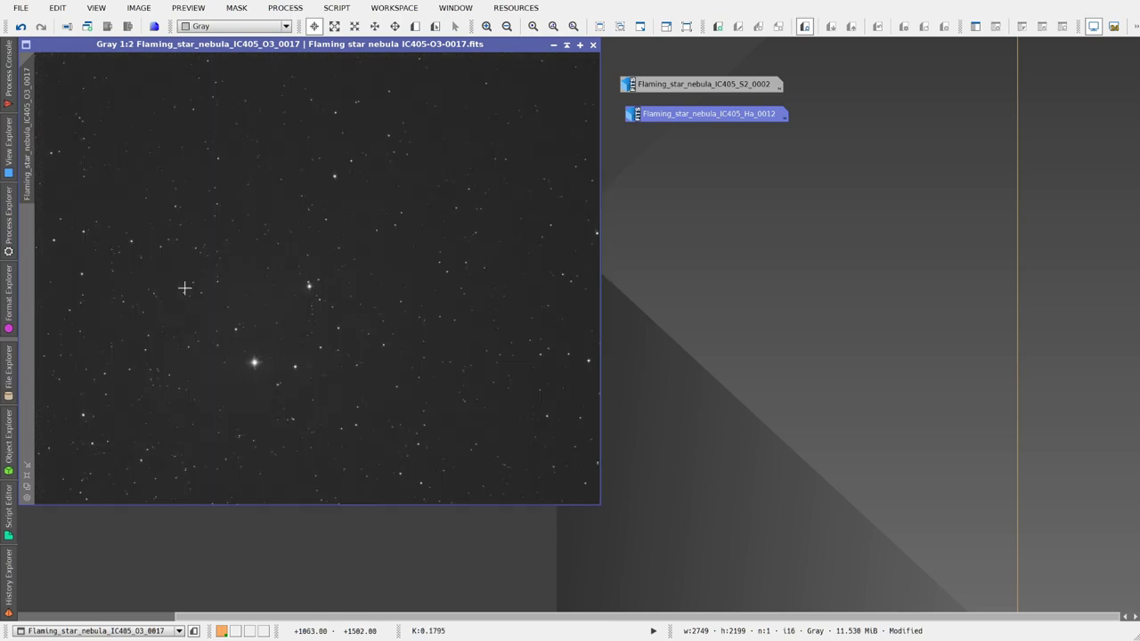
scroll(196, 303, "up", 2)
key("ctrl+plus")
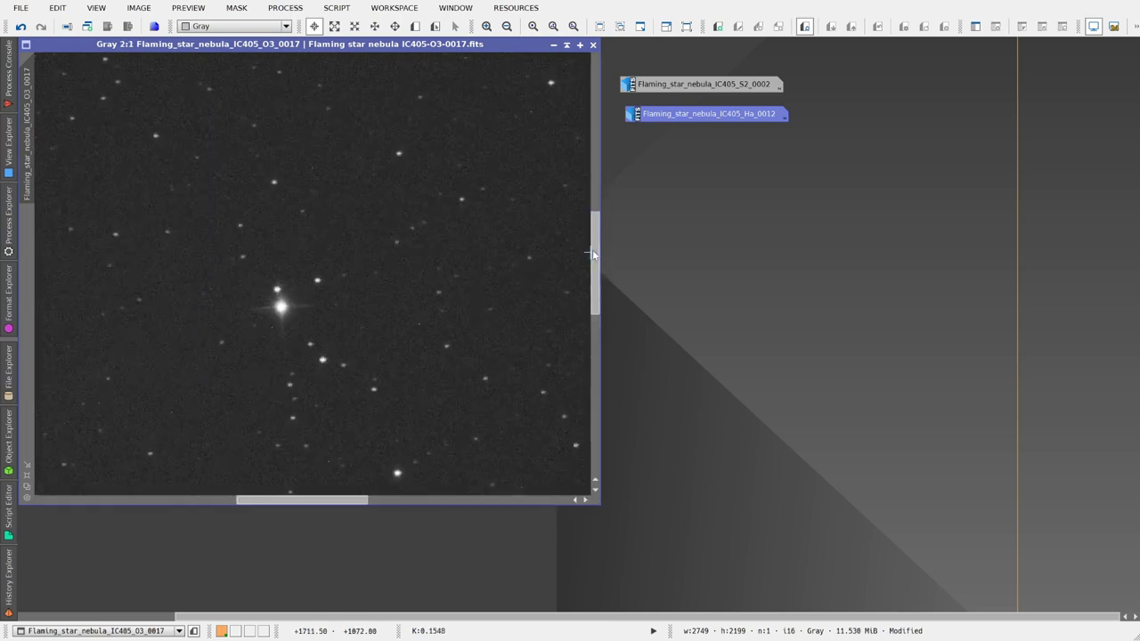
left_click_drag(595, 250, 579, 336)
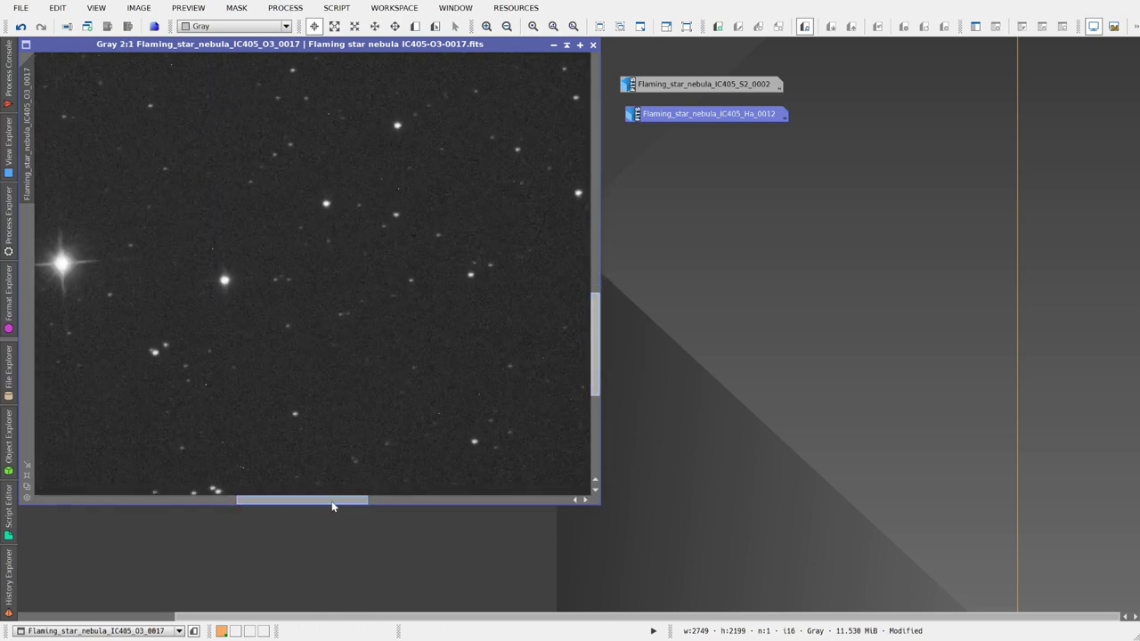
left_click_drag(331, 506, 273, 501)
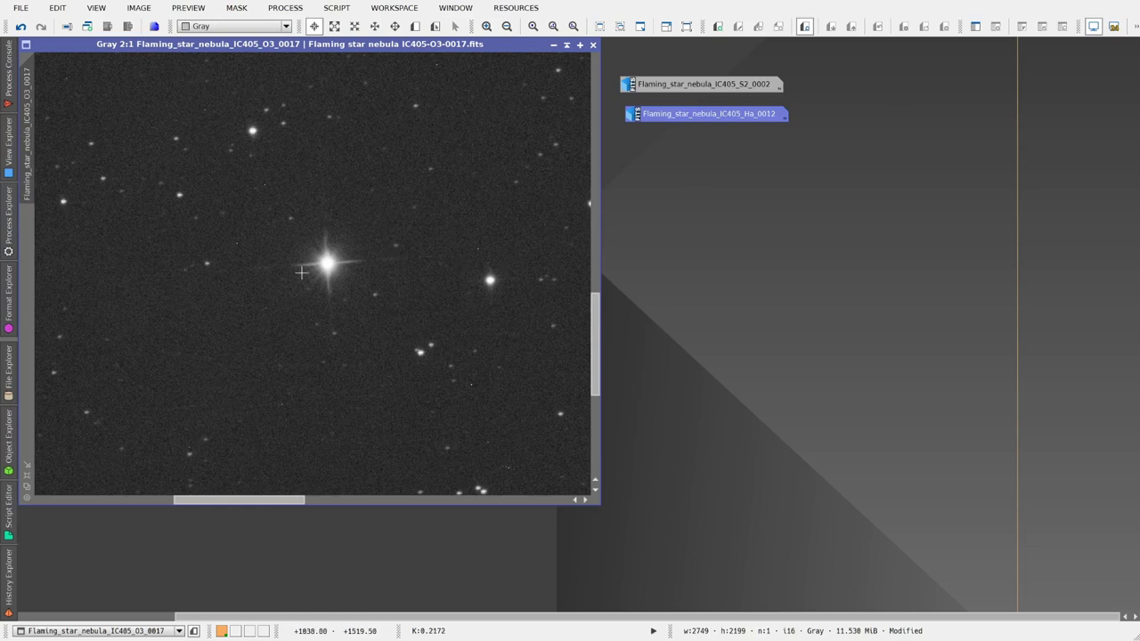
scroll(471, 285, "down", 1)
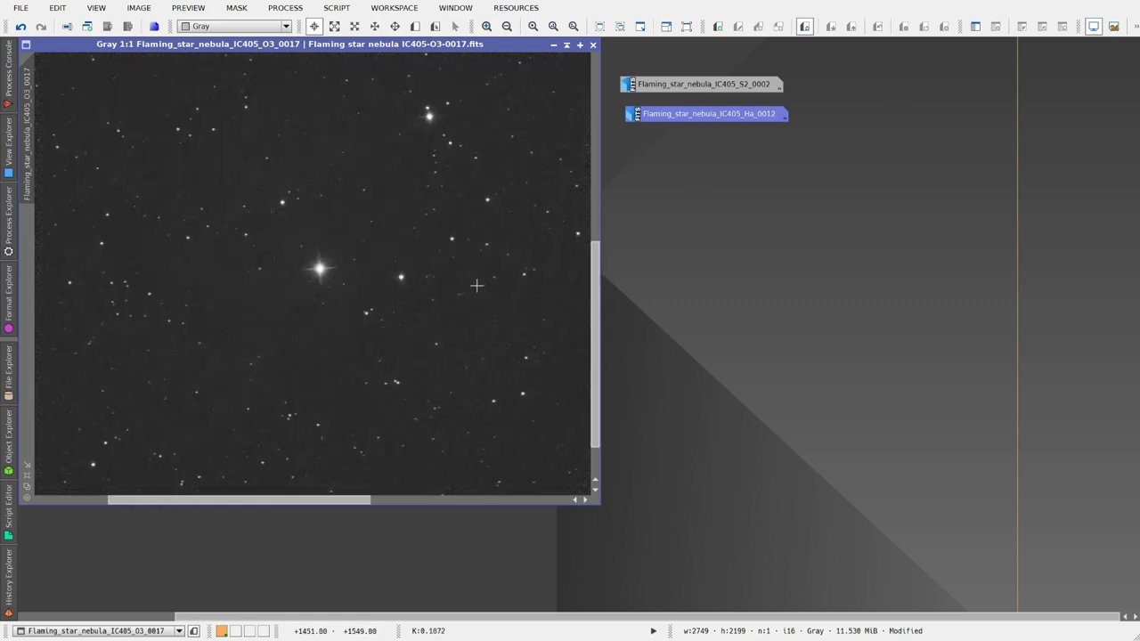
left_click_drag(592, 292, 593, 335)
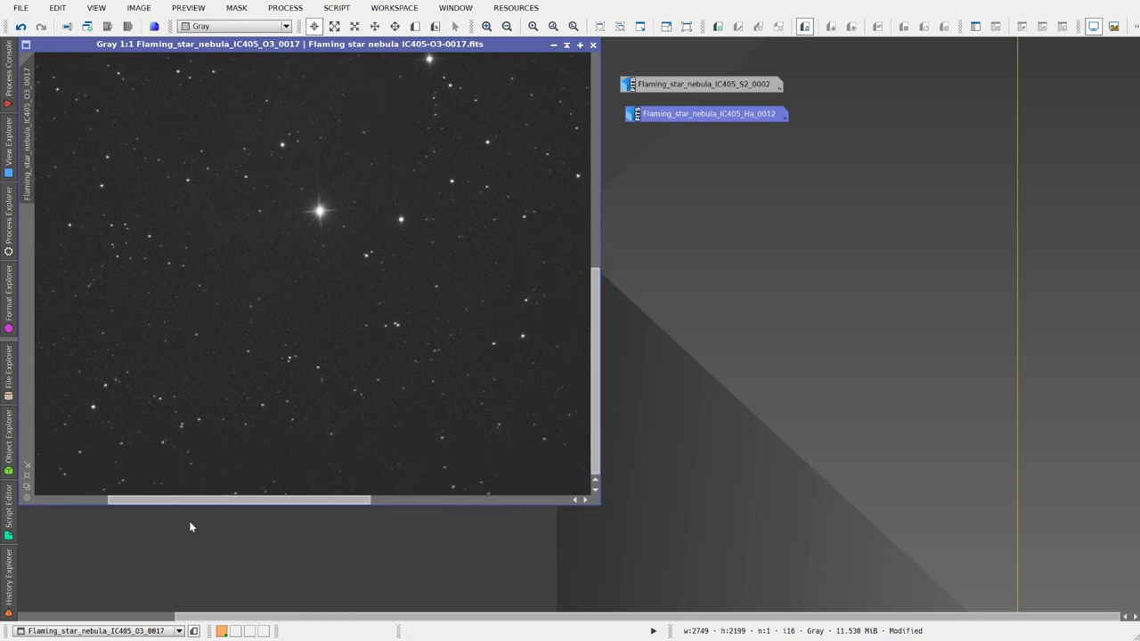
left_click_drag(209, 503, 485, 502)
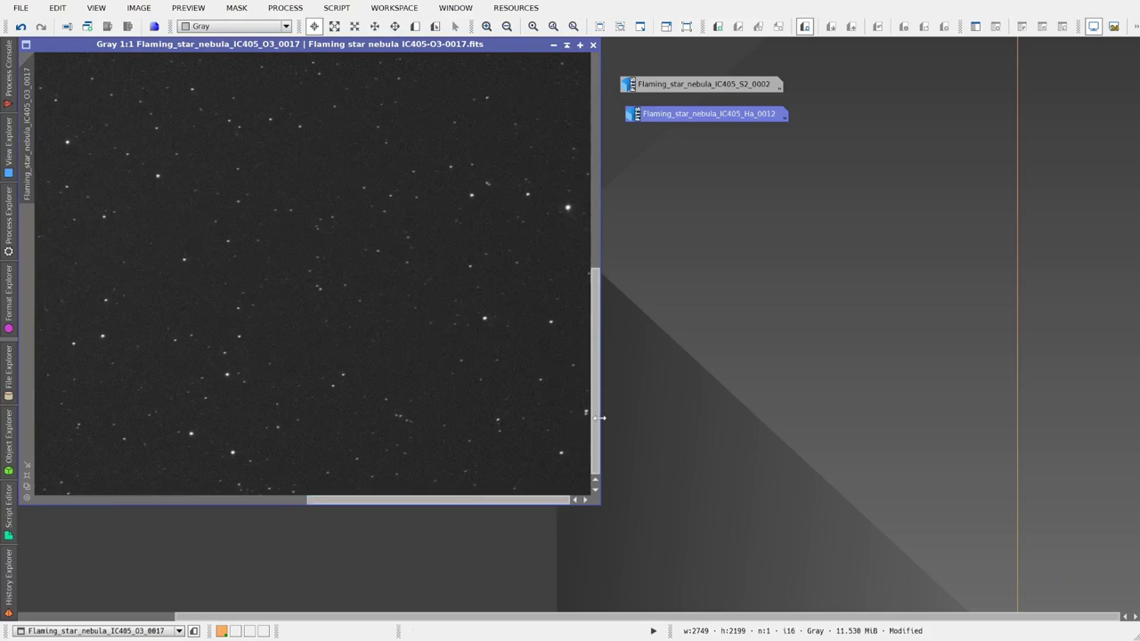
left_click_drag(600, 418, 586, 338)
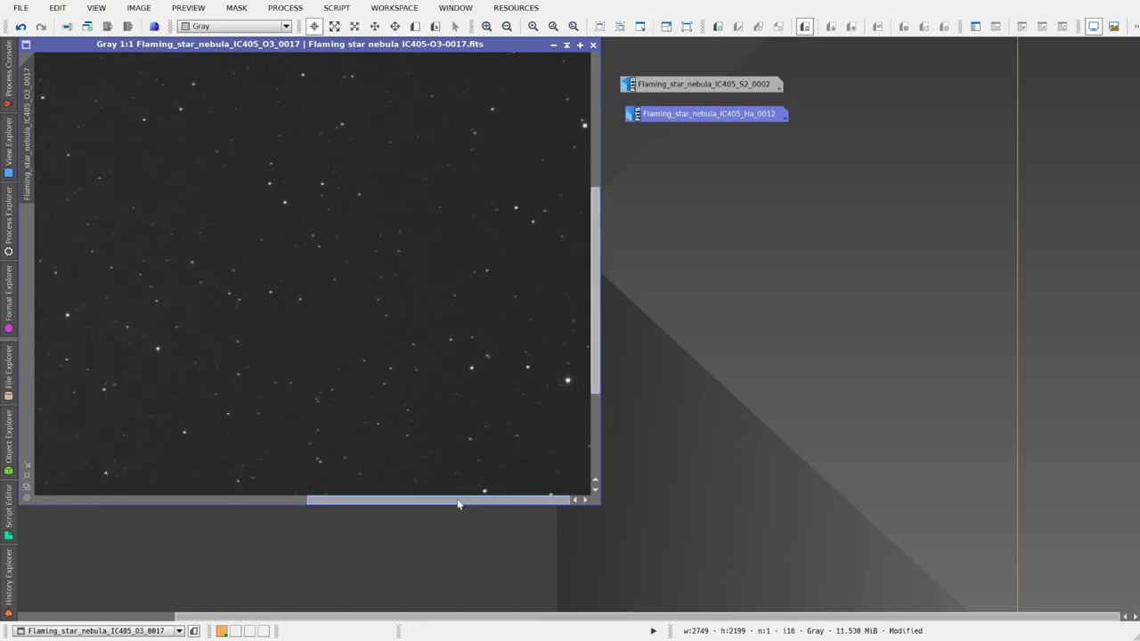
Compare the full O3 frame at 1:2 zoom with close-up views around its two brightest stars.
scroll(383, 409, "up", 1)
scroll(314, 253, "down", 3)
scroll(315, 253, "down", 2)
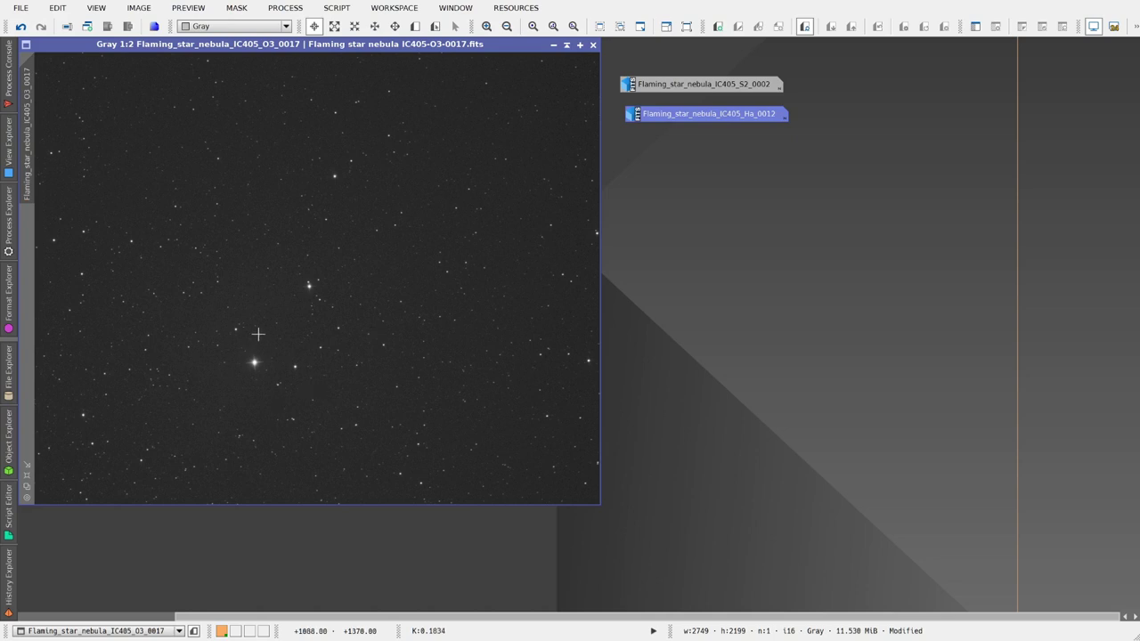
scroll(258, 334, "up", 1)
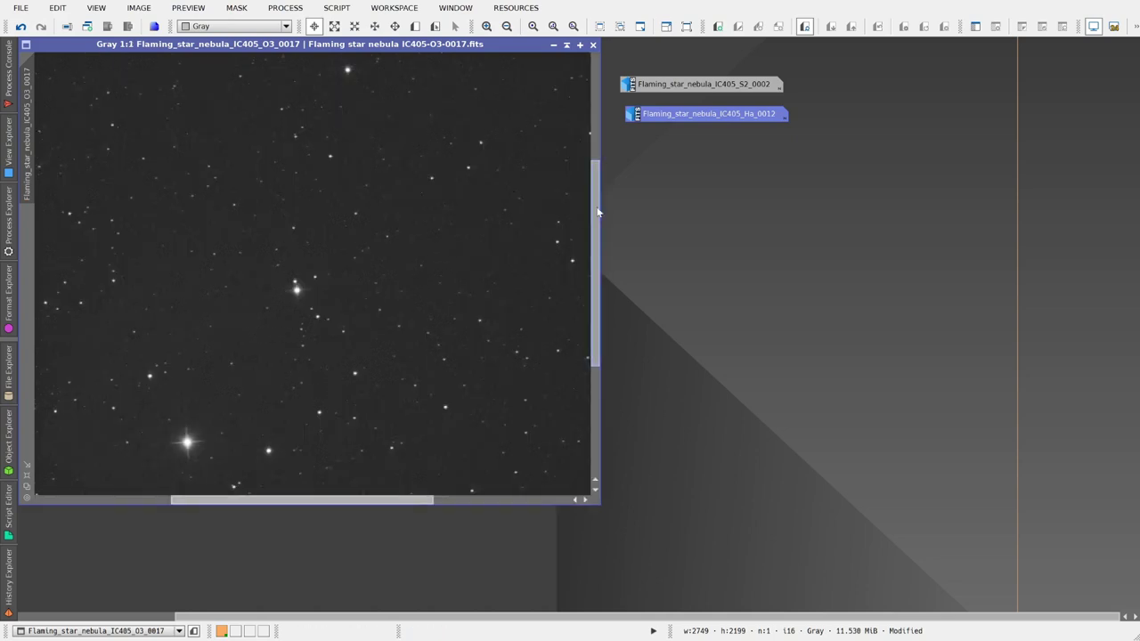
left_click_drag(600, 214, 598, 258)
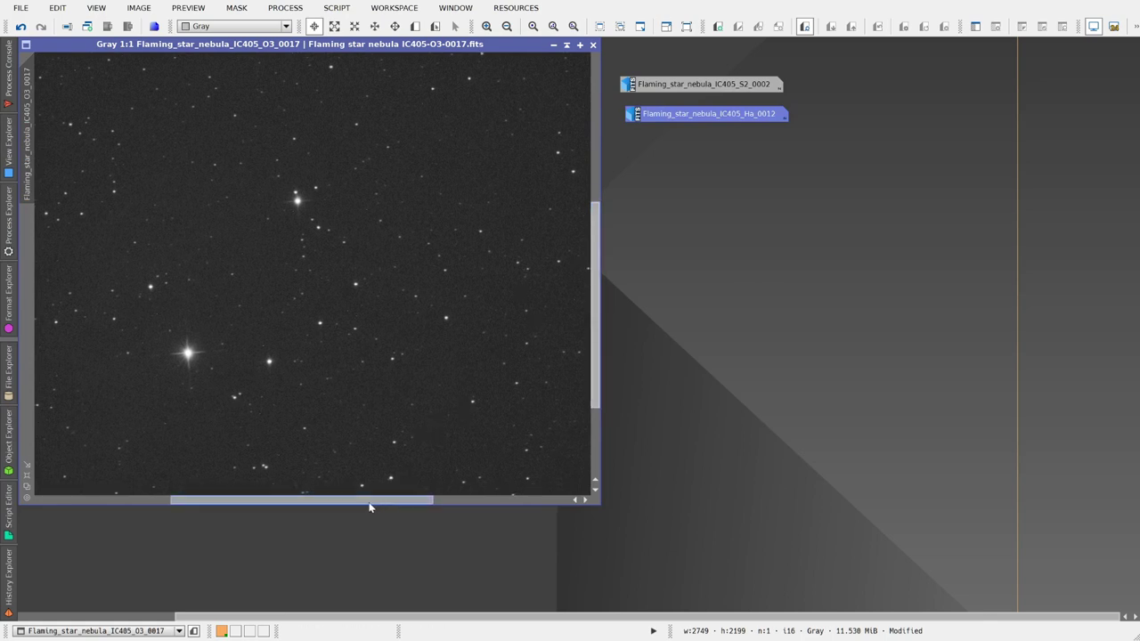
left_click_drag(370, 501, 330, 508)
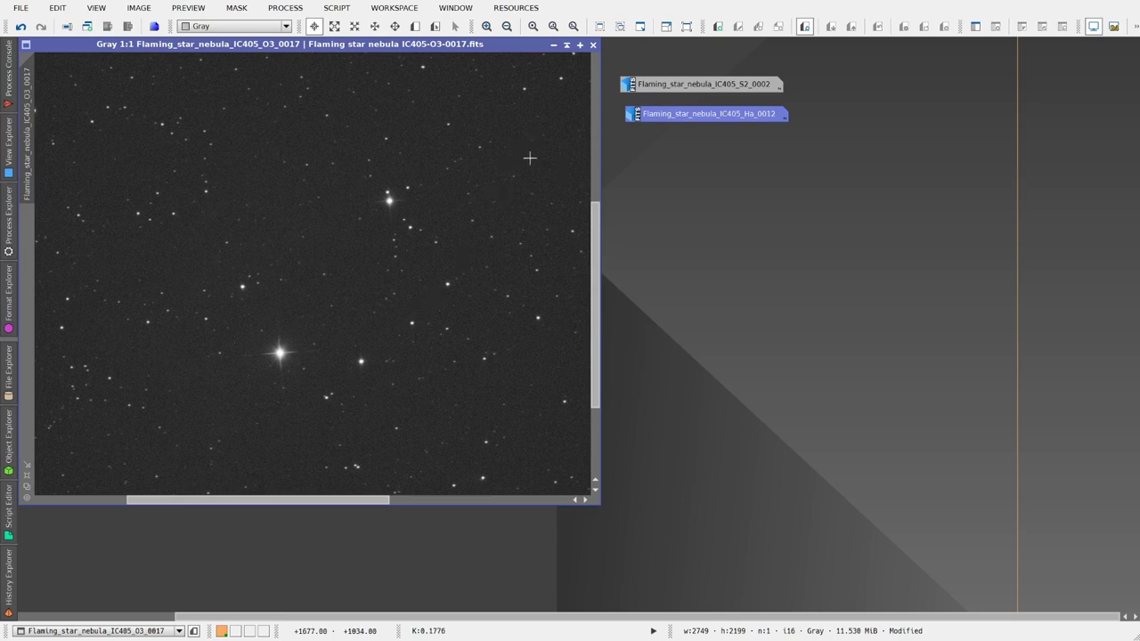
key("ctrl+plus")
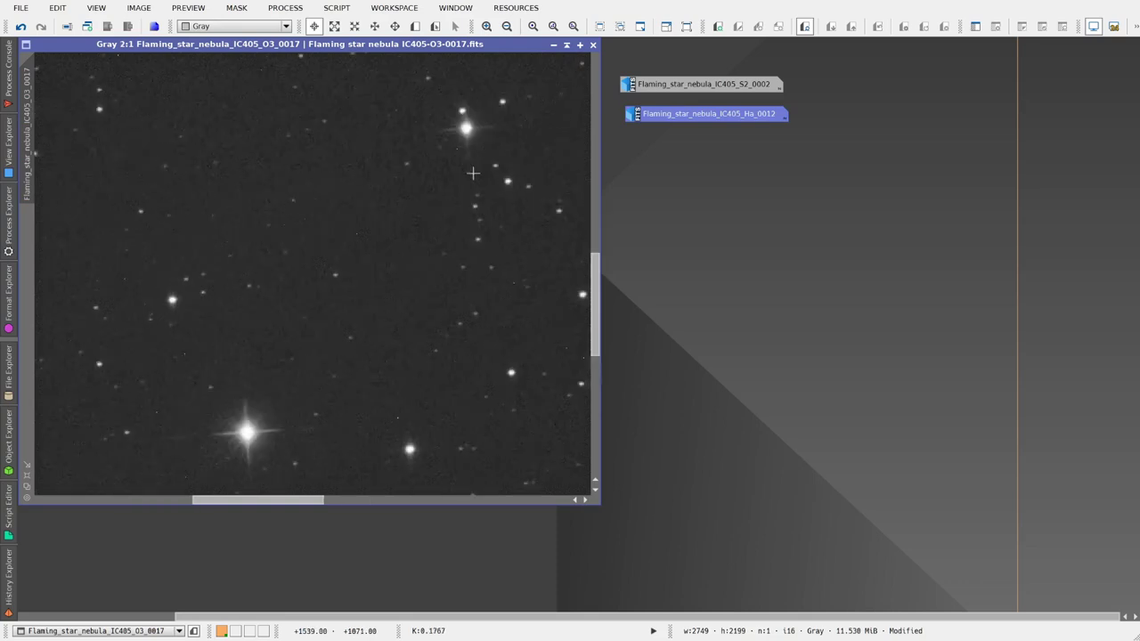
key("ctrl+minus")
key("ctrl+minus")
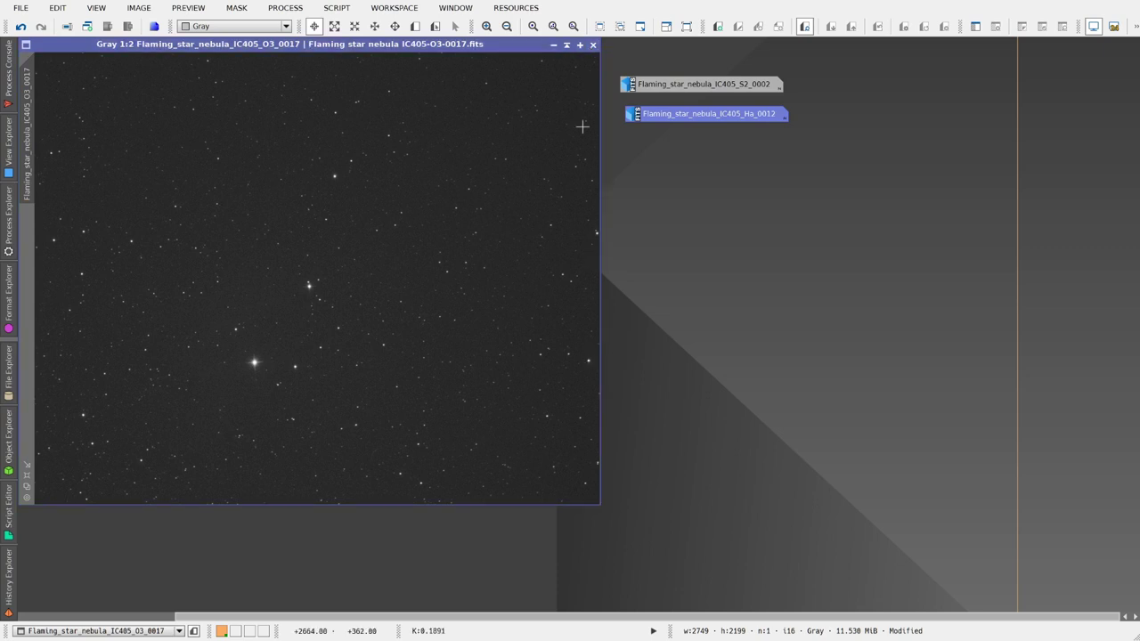
Minimize the O3 image and place it directly below the minimized Ha image.
left_click(568, 46)
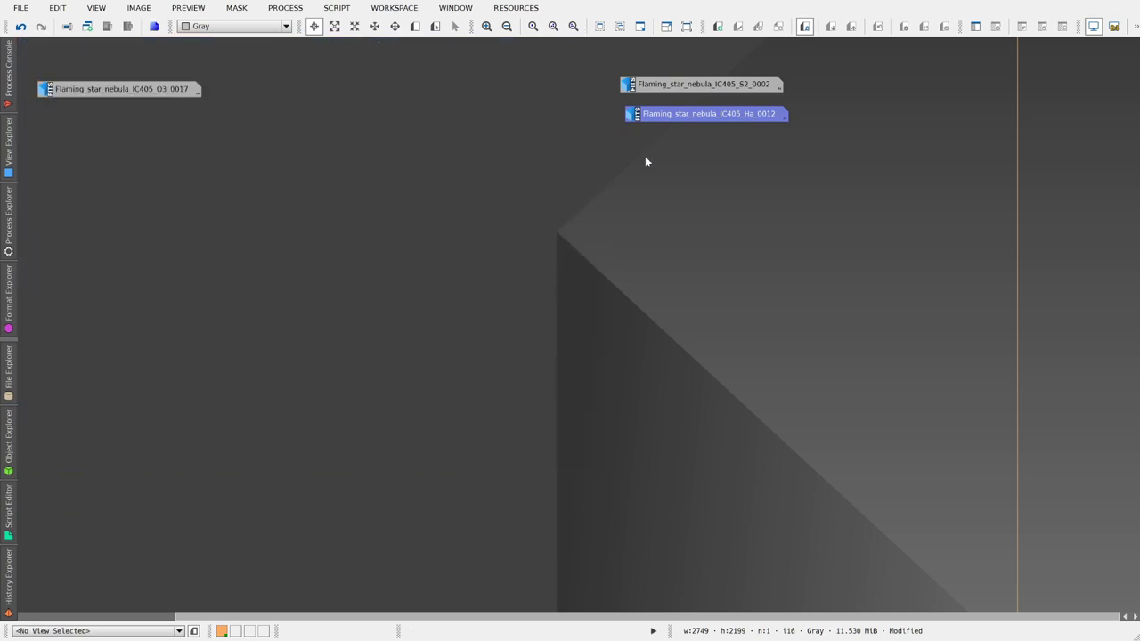
left_click(126, 96)
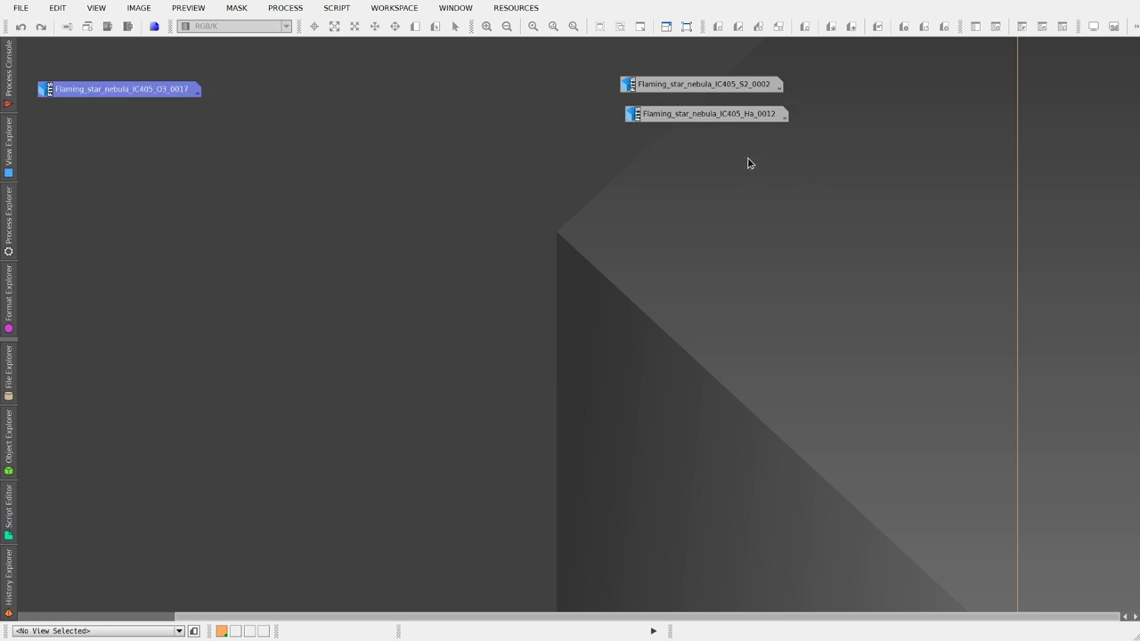
left_click_drag(748, 163, 715, 155)
Restore the minimized image Flaming_star_nebula_IC405_S2_0002, and reposition and resize its window to fit inside the visible workspace.
double_click(713, 87)
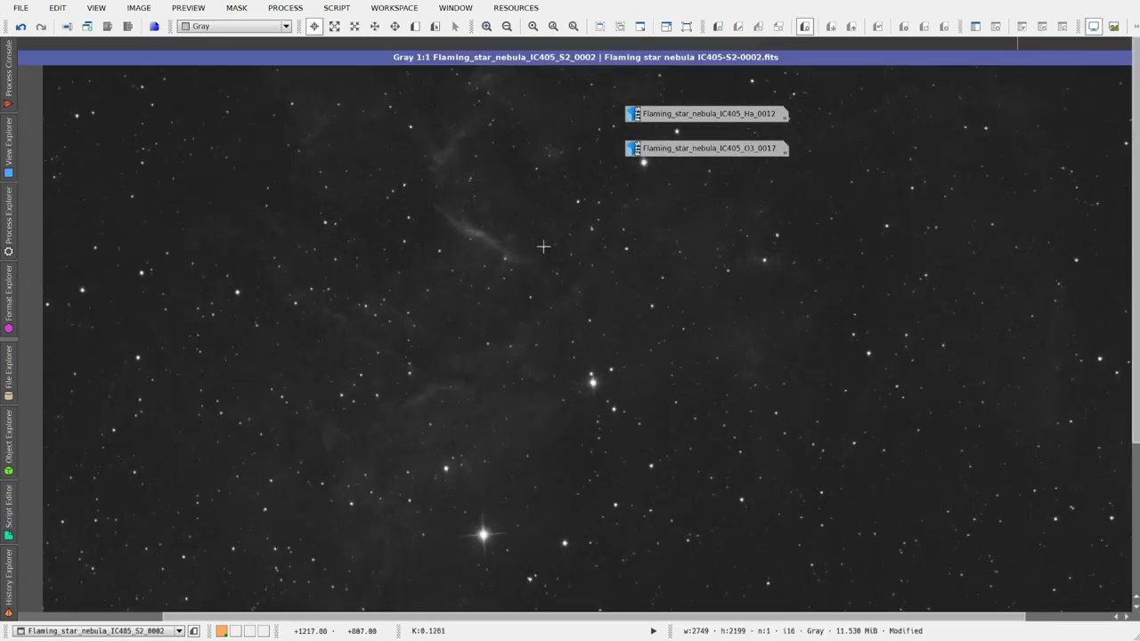
double_click(427, 57)
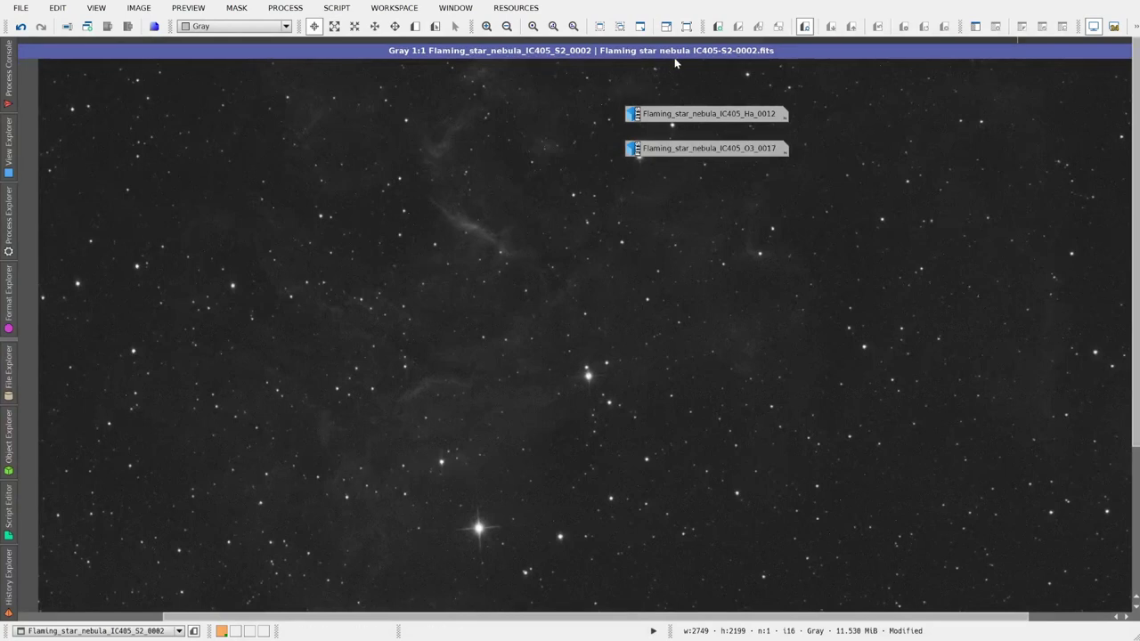
double_click(660, 55)
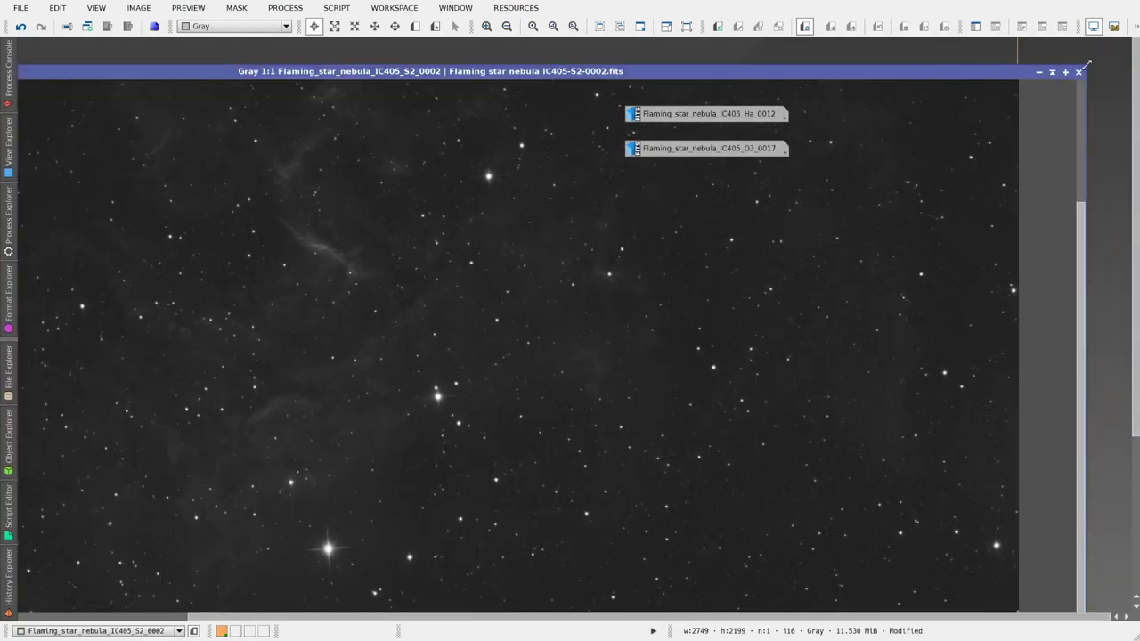
left_click_drag(1087, 64, 611, 299)
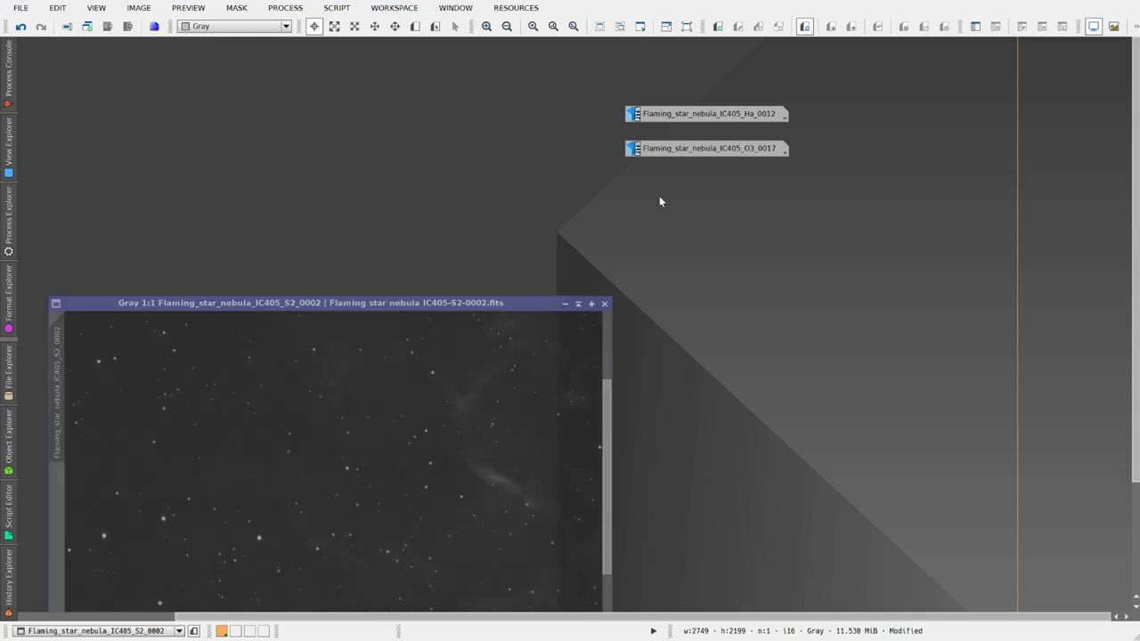
left_click_drag(496, 303, 474, 54)
left_click_drag(588, 492, 817, 611)
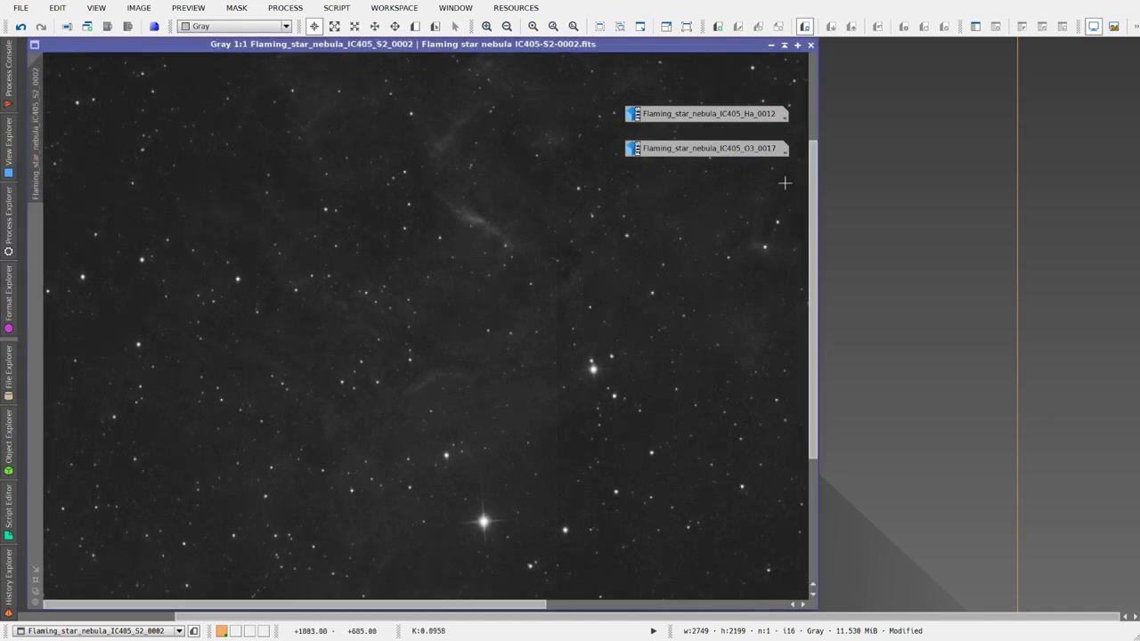
Move the minimized Ha and O3 images off the S2 image into the free workspace beside its window.
left_click_drag(814, 165, 798, 303)
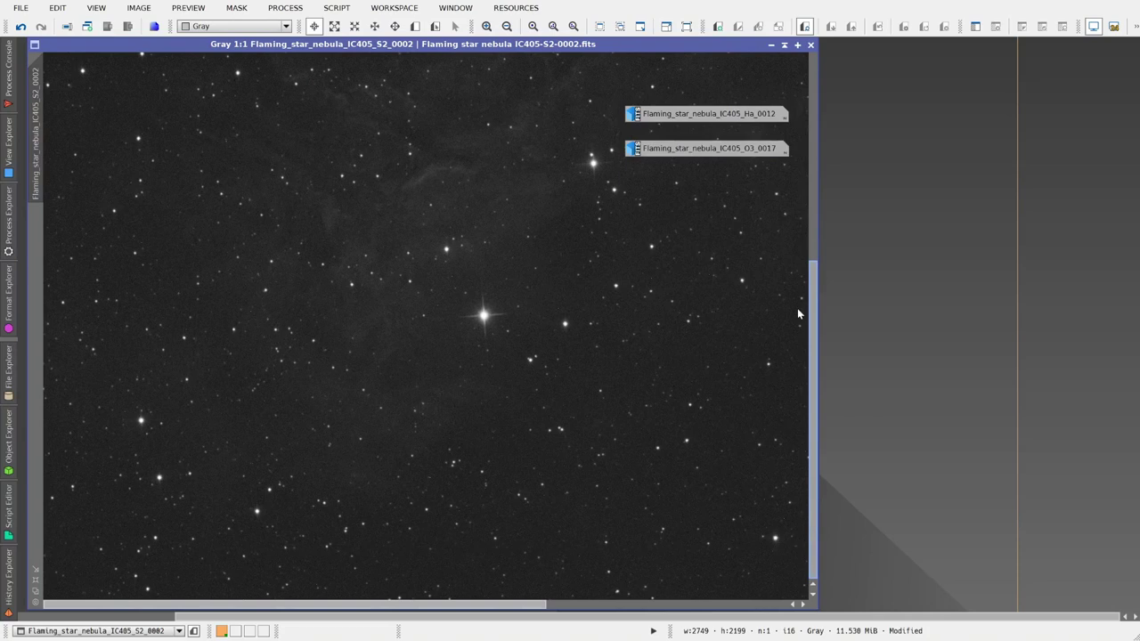
left_click_drag(698, 114, 947, 76)
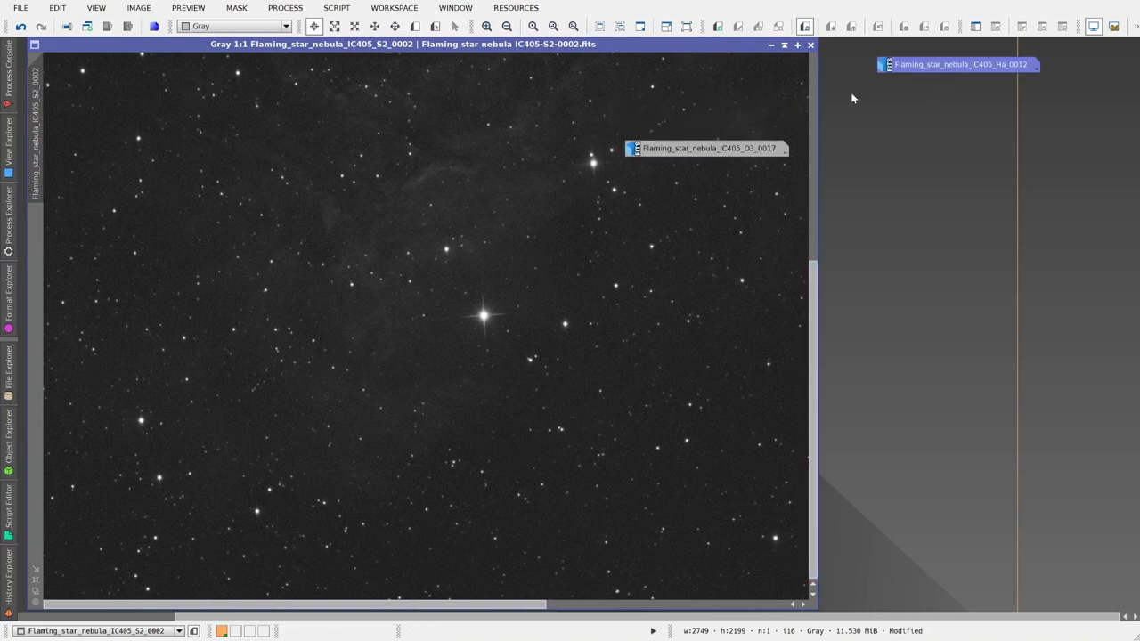
left_click_drag(720, 151, 980, 93)
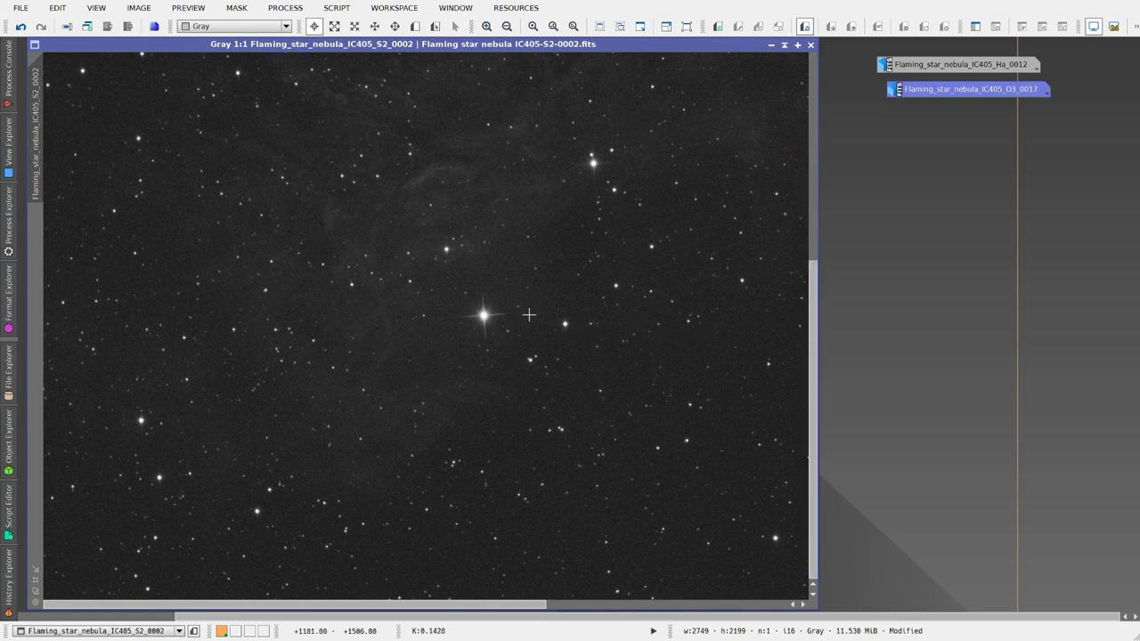
Examine the S2 exposure's stars and nebula structure at 2:1, 1:1 and 1:2 zoom across the frame.
scroll(529, 315, "up", 1)
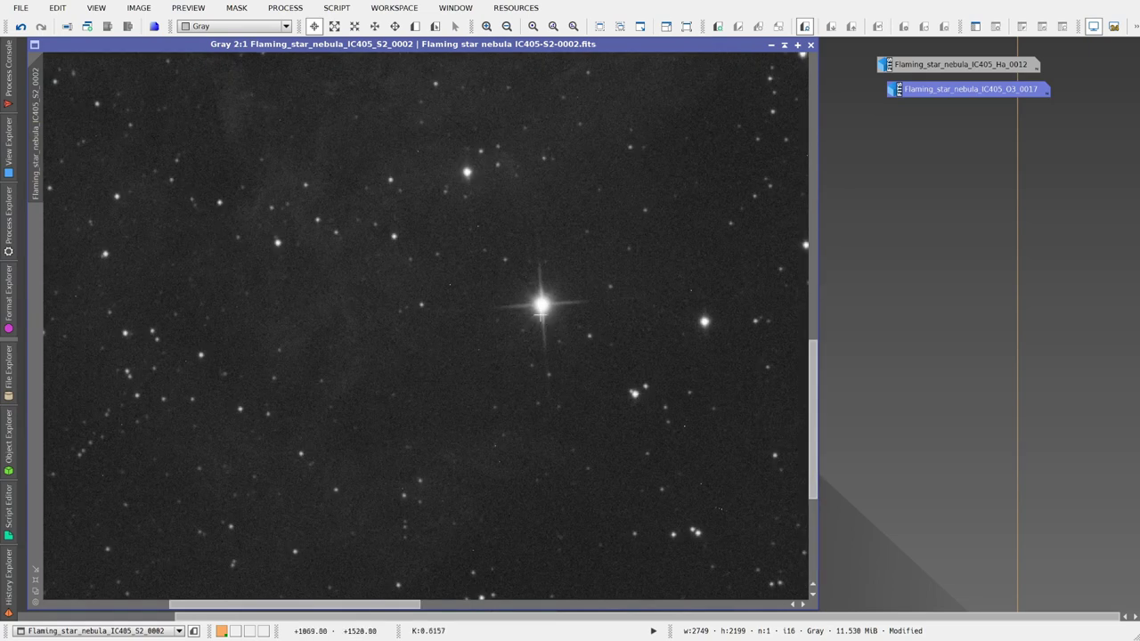
scroll(640, 317, "down", 1)
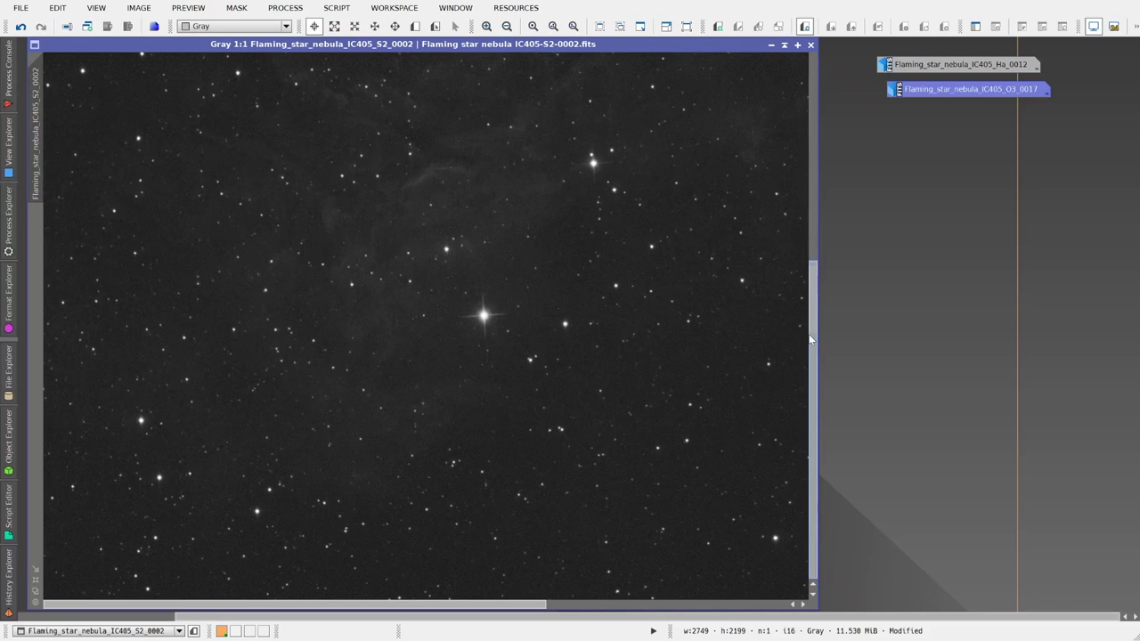
left_click_drag(815, 340, 774, 402)
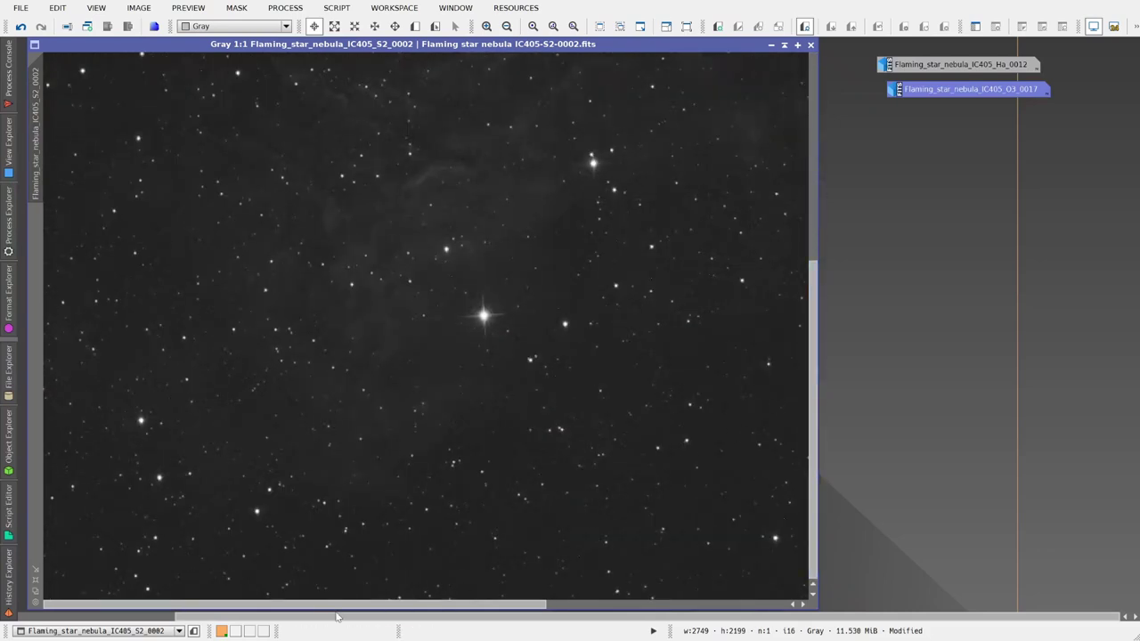
left_click_drag(336, 615, 577, 614)
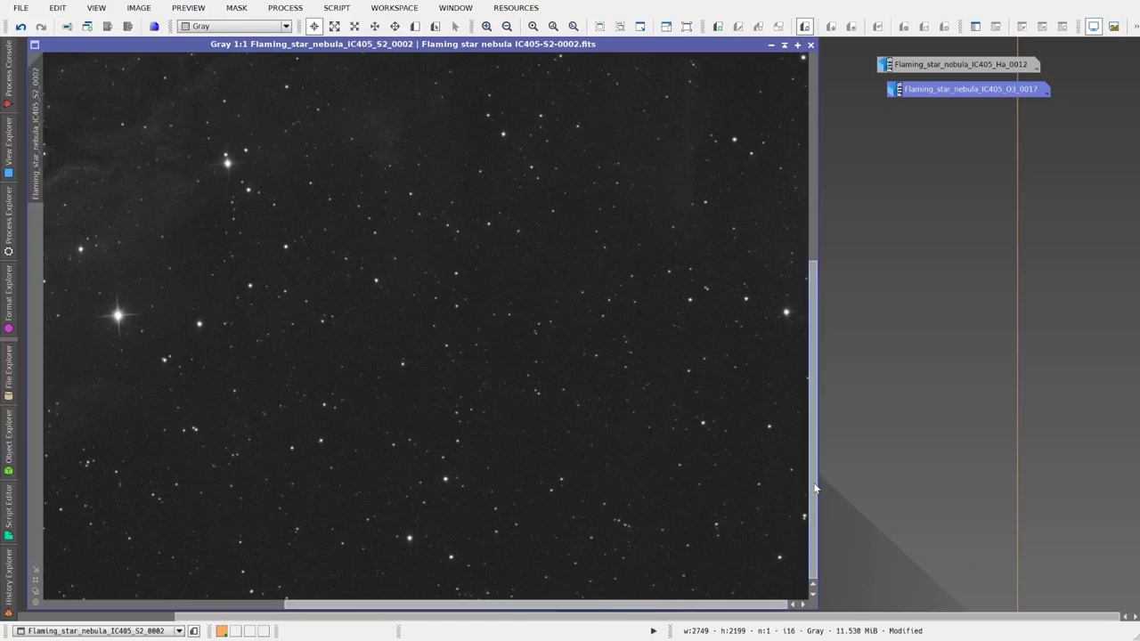
left_click_drag(814, 489, 788, 381)
scroll(494, 239, "down", 1)
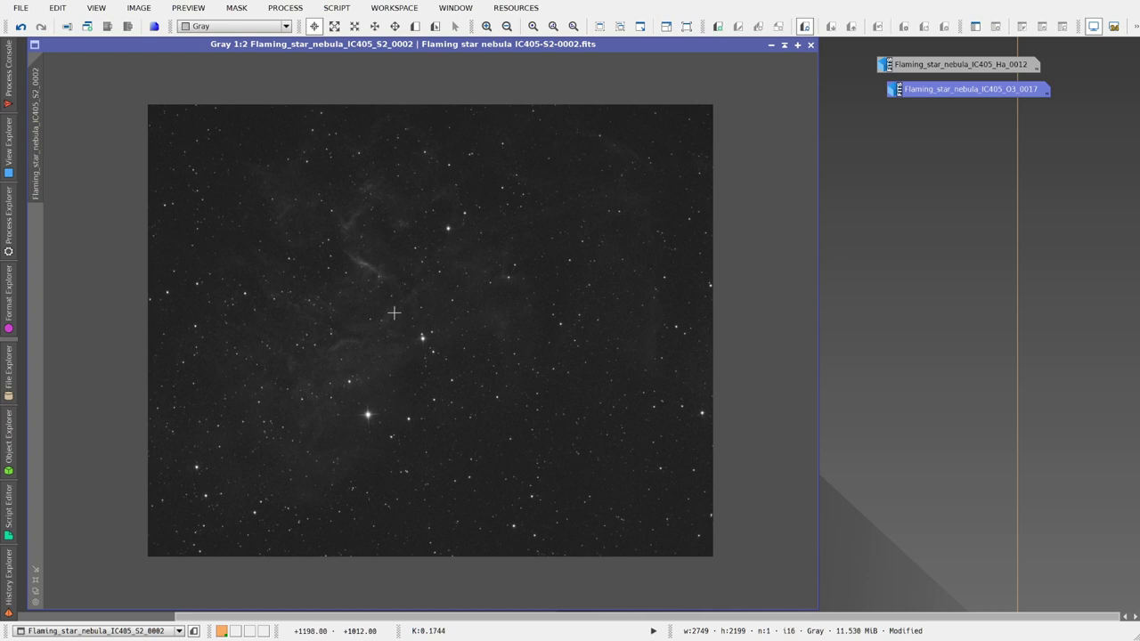
scroll(394, 304, "up", 1)
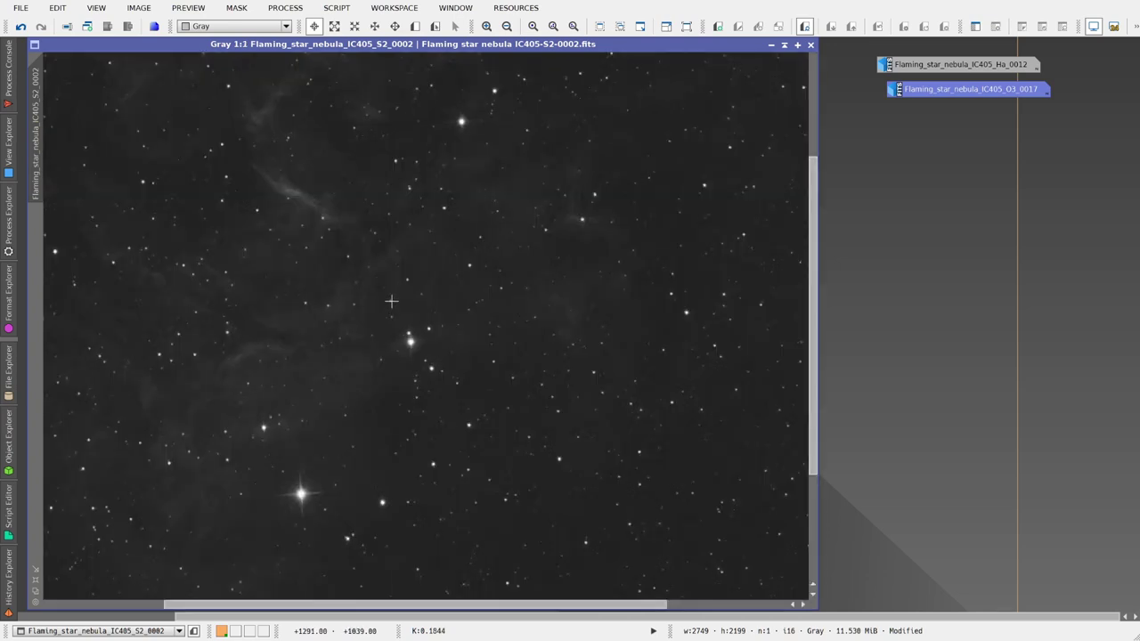
scroll(391, 302, "down", 1)
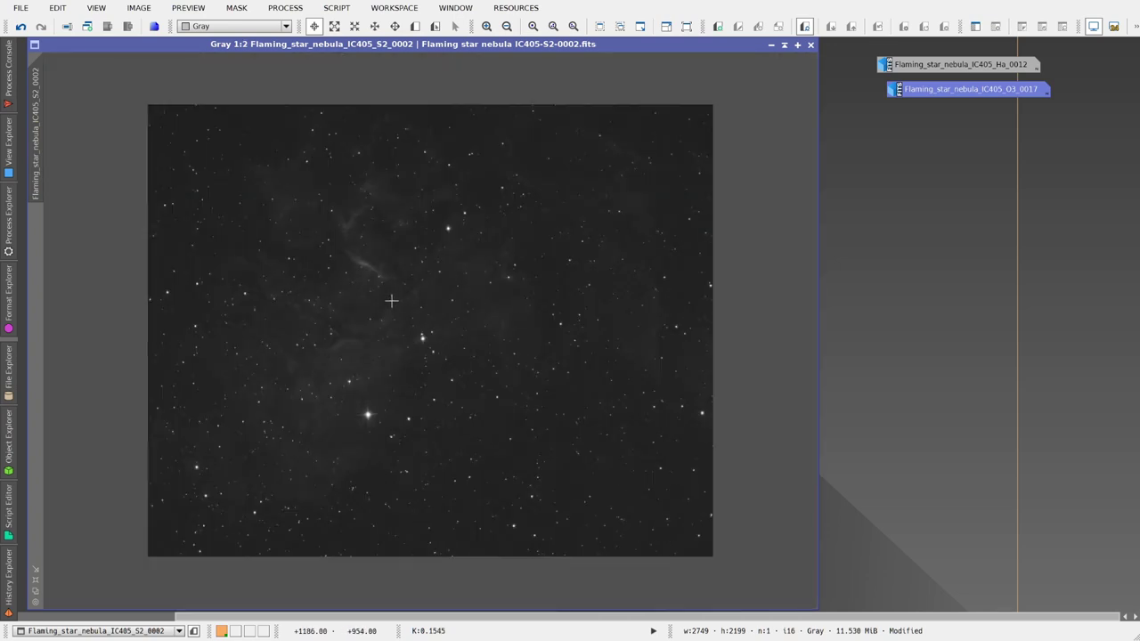
scroll(391, 301, "up", 1)
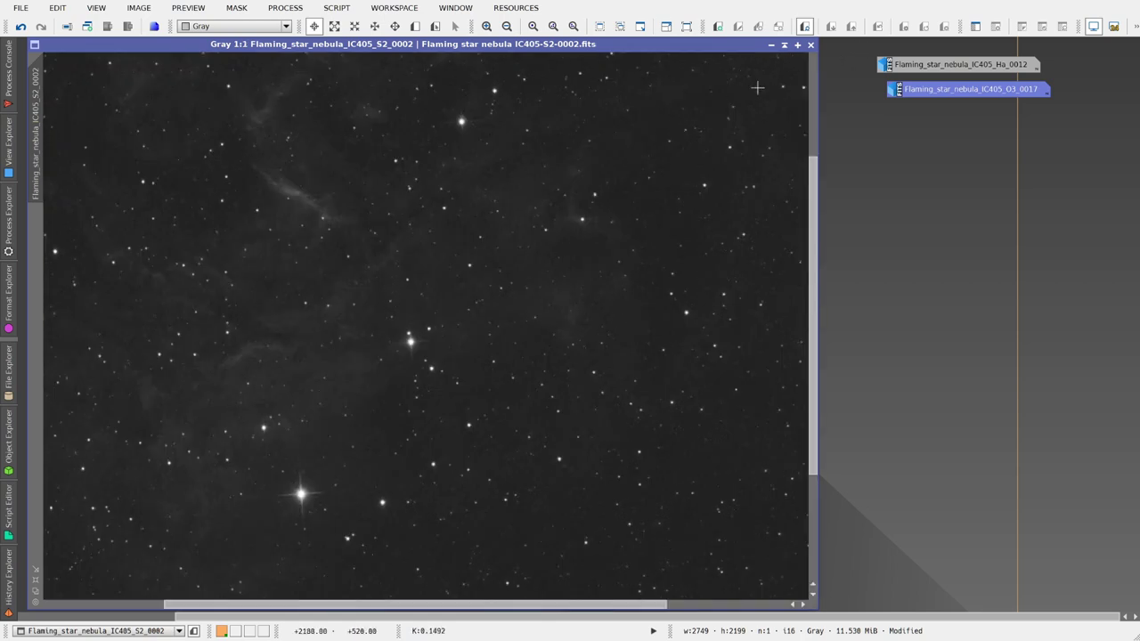
scroll(603, 214, "down", 1)
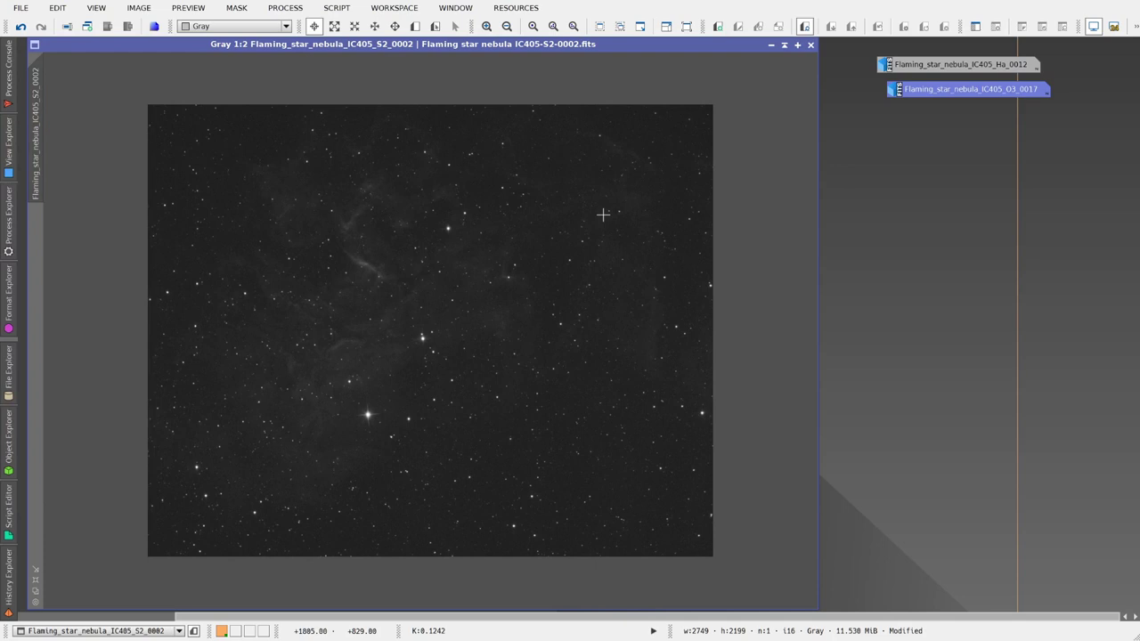
Minimize the S2 image and place it directly below the minimized O3 image.
left_click(772, 46)
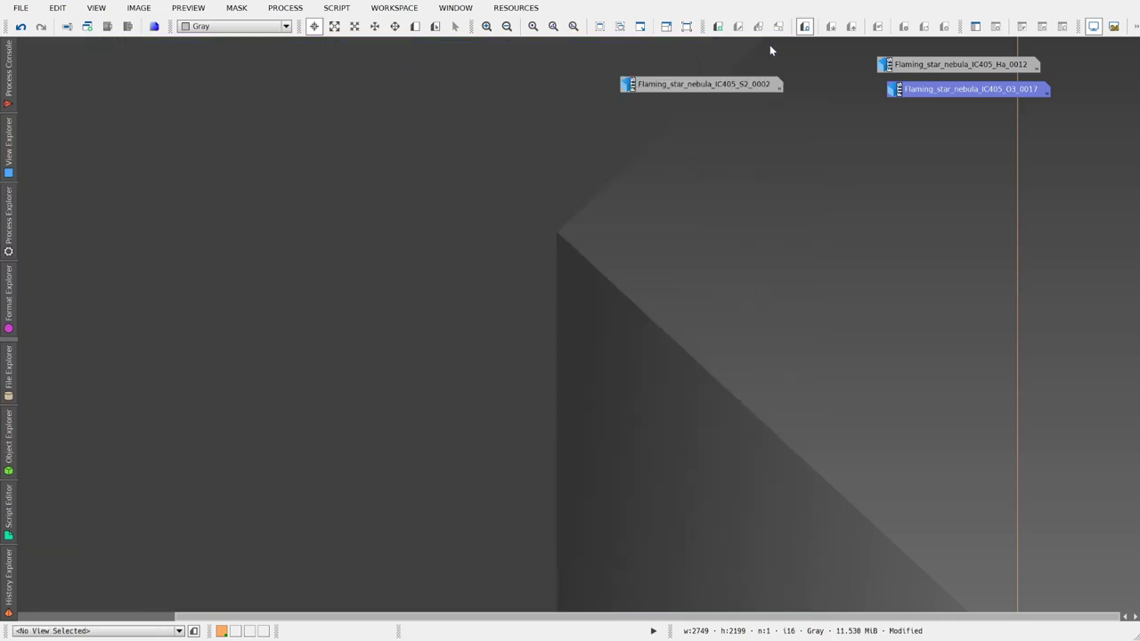
left_click(706, 89)
left_click_drag(958, 120, 960, 119)
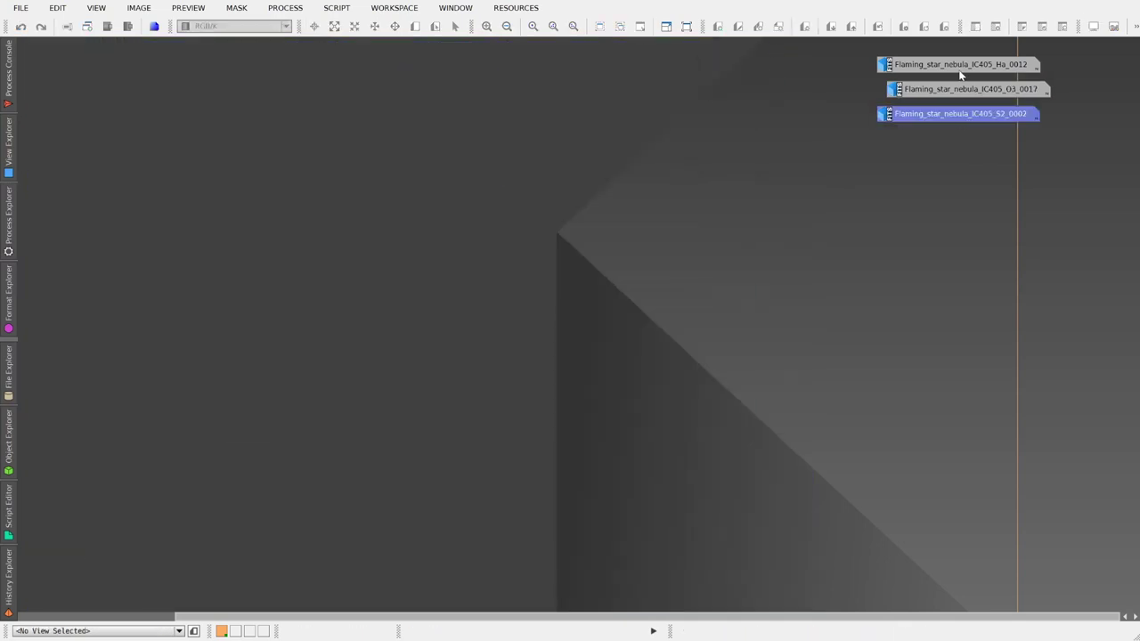
Restore the minimized image Flaming_star_nebula_IC405_Ha_0012 into the visible workspace and examine its nebula structure at 1:2 and 1:1 zoom.
double_click(962, 66)
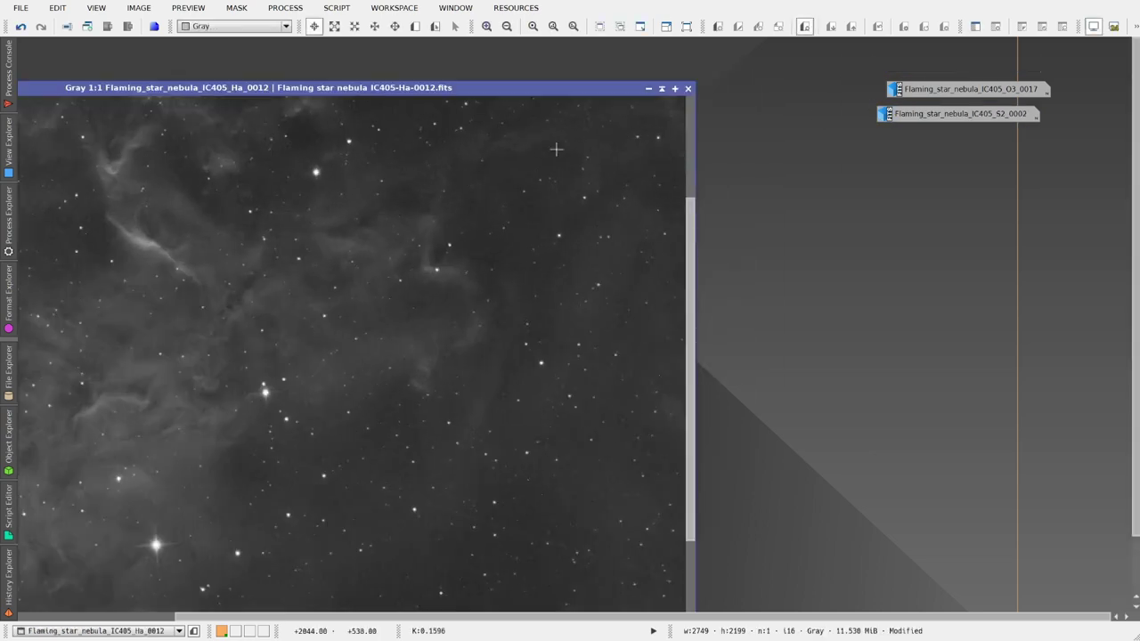
left_click_drag(458, 95, 637, 48)
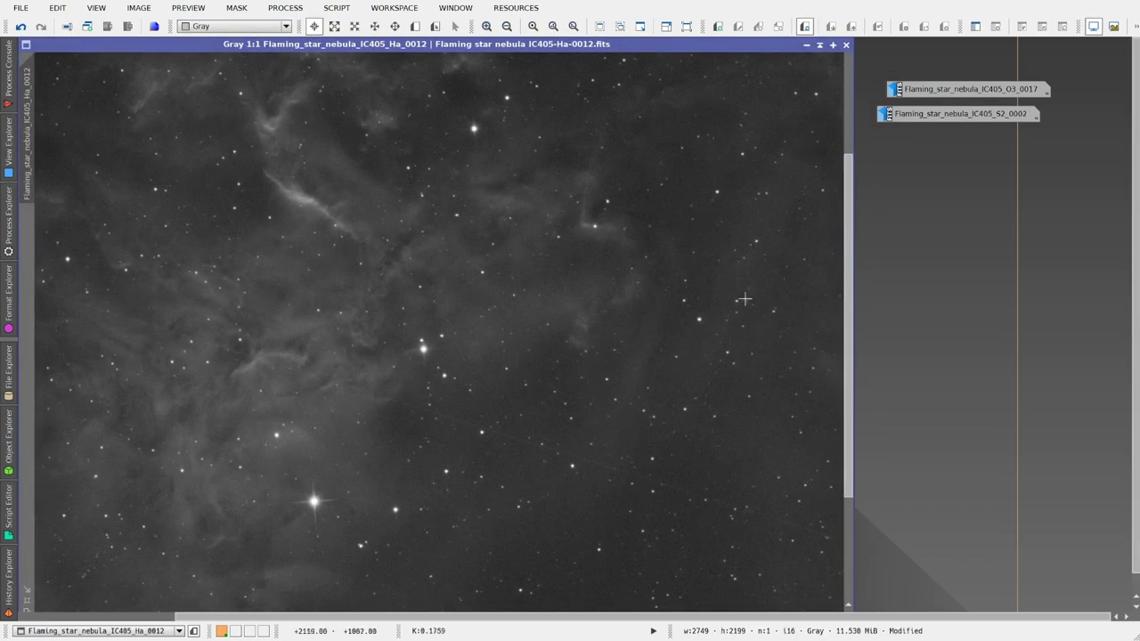
scroll(738, 300, "up", 1)
scroll(737, 305, "down", 3)
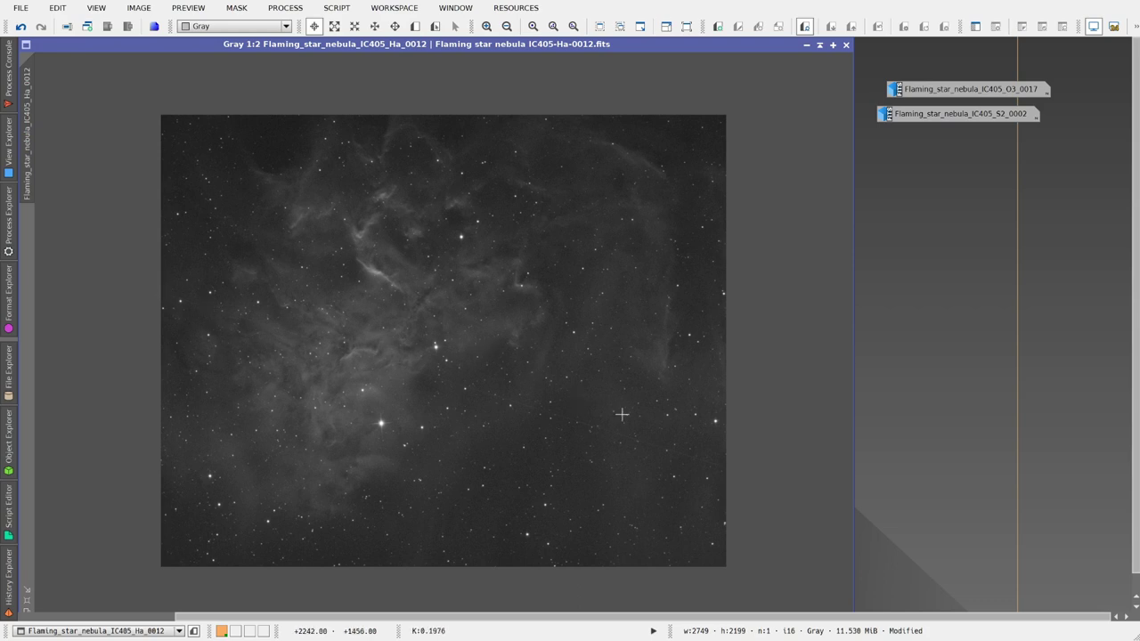
scroll(419, 362, "up", 2)
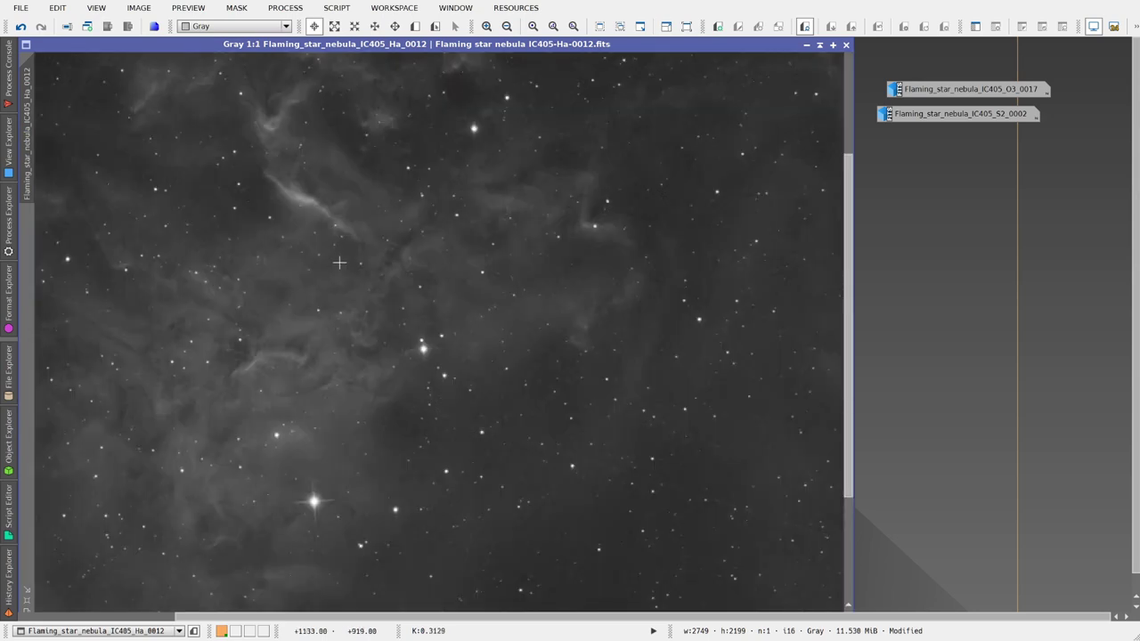